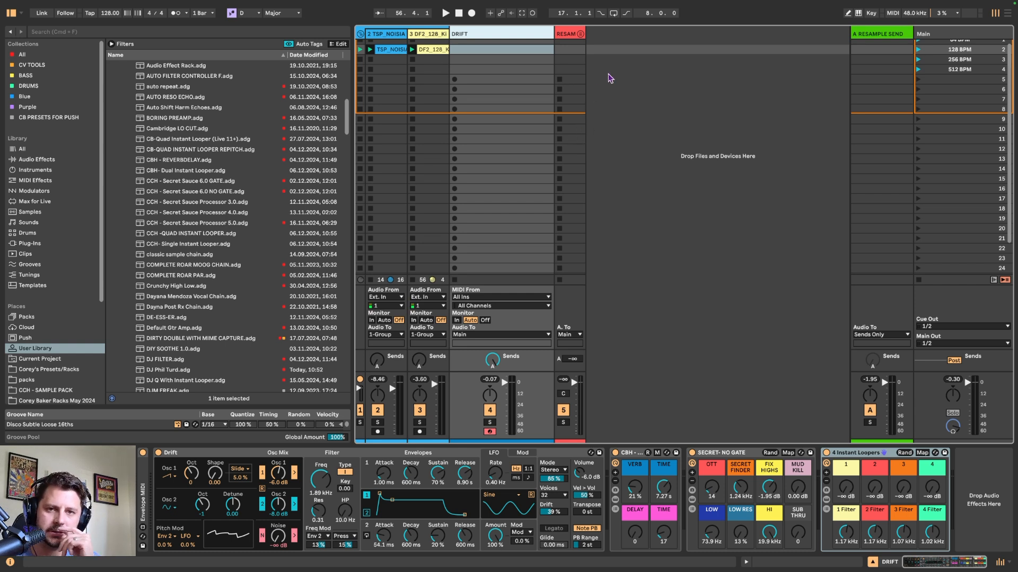
- Examine the DRIFT track's device chain: the Drift synth, the reverb-delay rack, SECRET- NO GATE and the 4 Instant Loopers controls
{"action": "scroll", "coordinate": [757, 127], "scroll_direction": "down", "scroll_amount": 1}
{"action": "scroll", "coordinate": [809, 396], "scroll_direction": "up", "scroll_amount": 1}
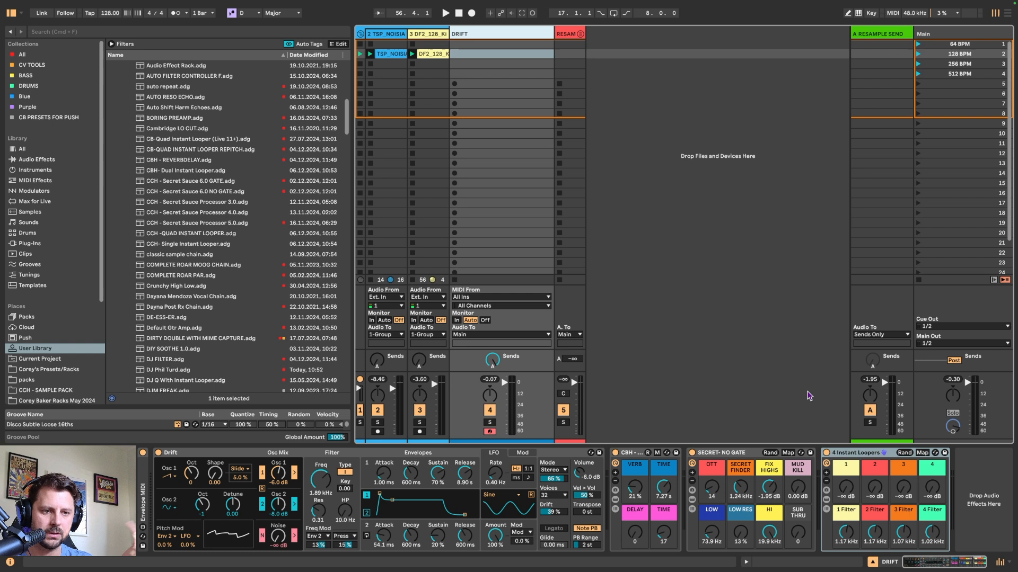
{"action": "left_click", "coordinate": [884, 455]}
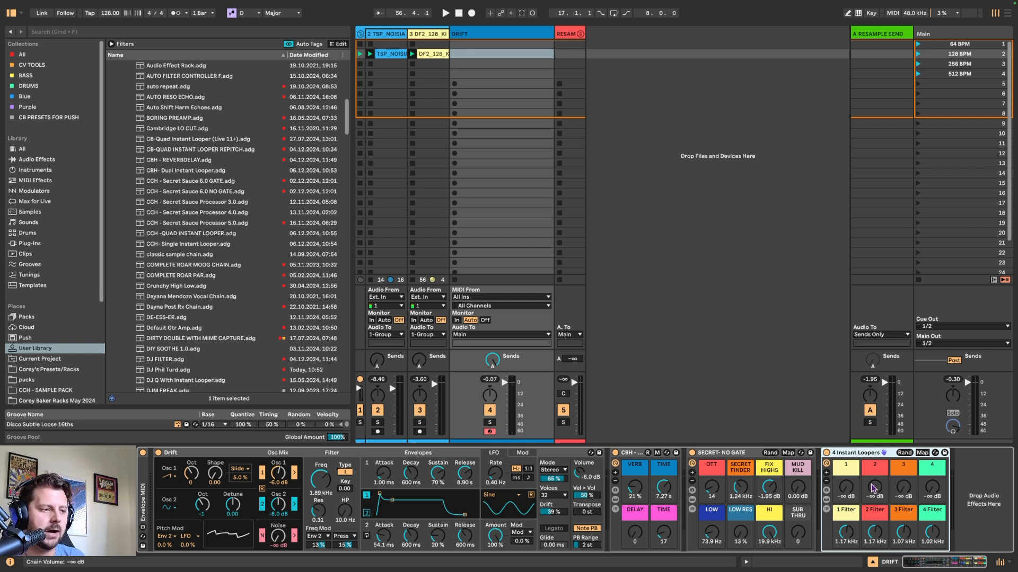
{"action": "left_click", "coordinate": [243, 455]}
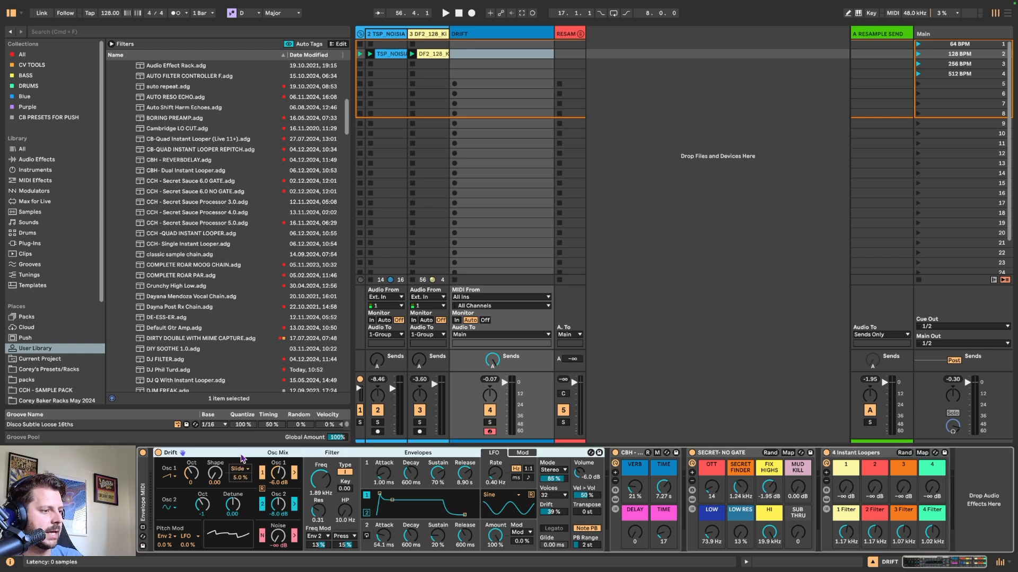
{"action": "left_click", "coordinate": [636, 457]}
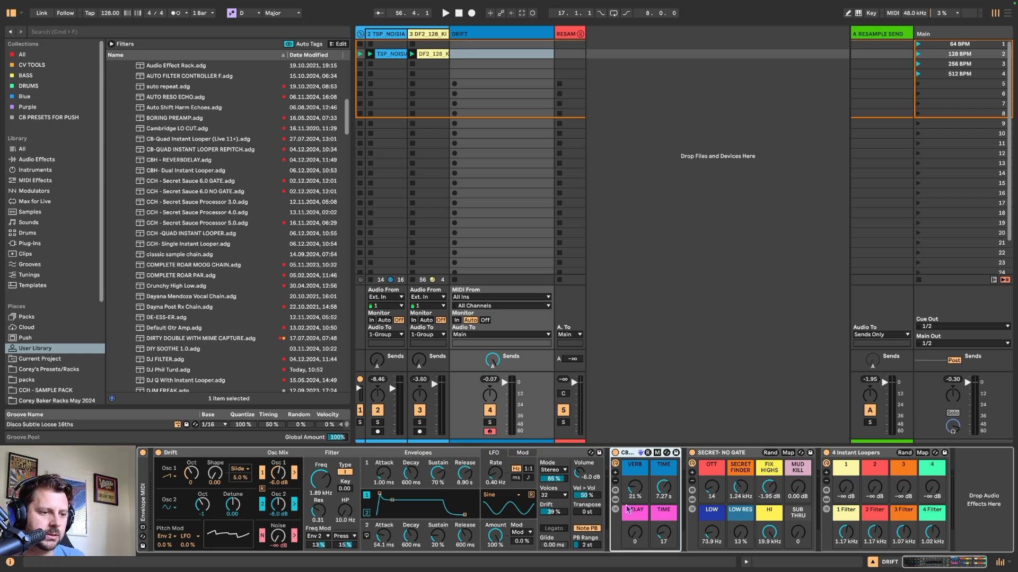
{"action": "left_click", "coordinate": [713, 459]}
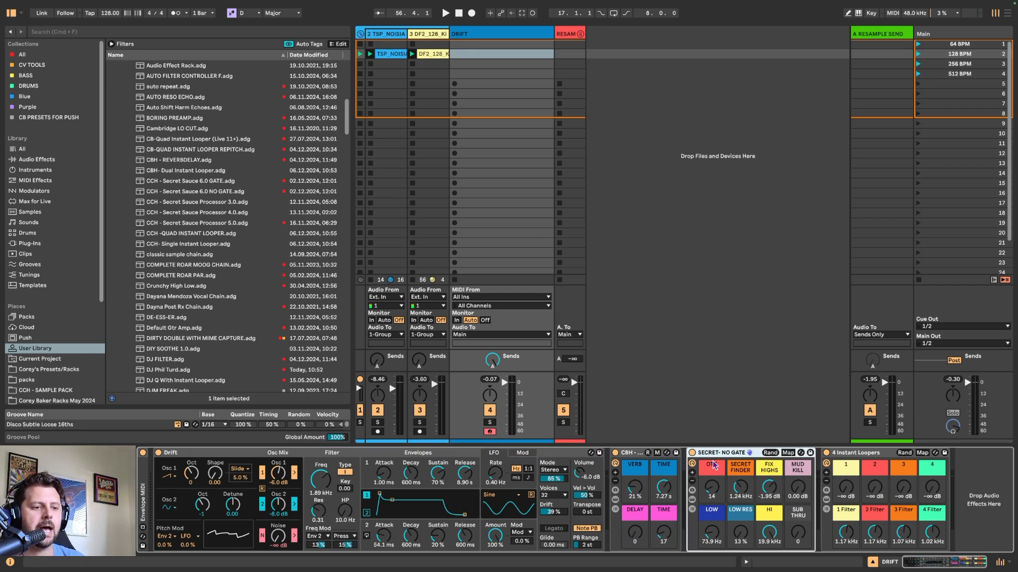
{"action": "left_click", "coordinate": [716, 489]}
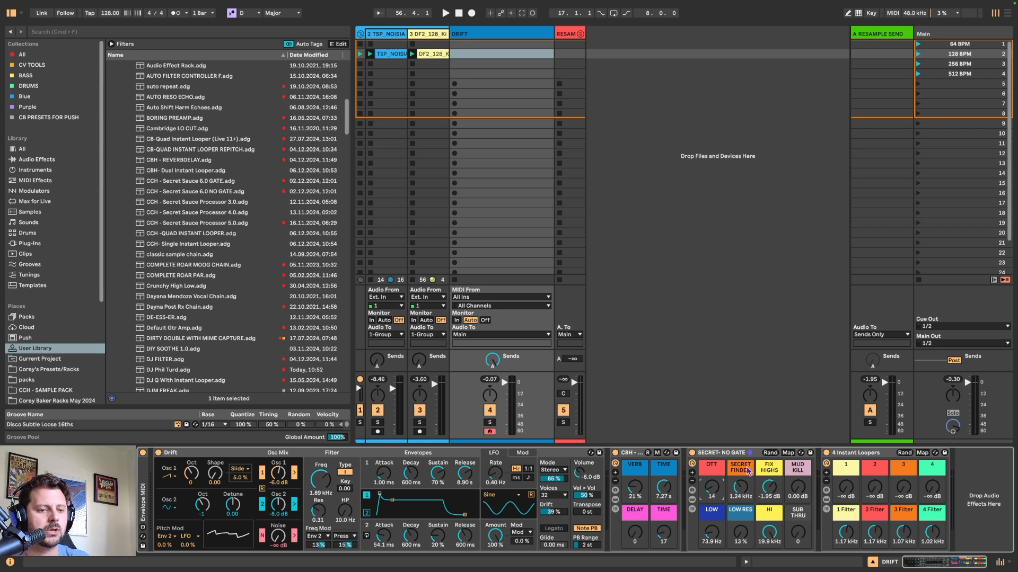
{"action": "left_click", "coordinate": [843, 461]}
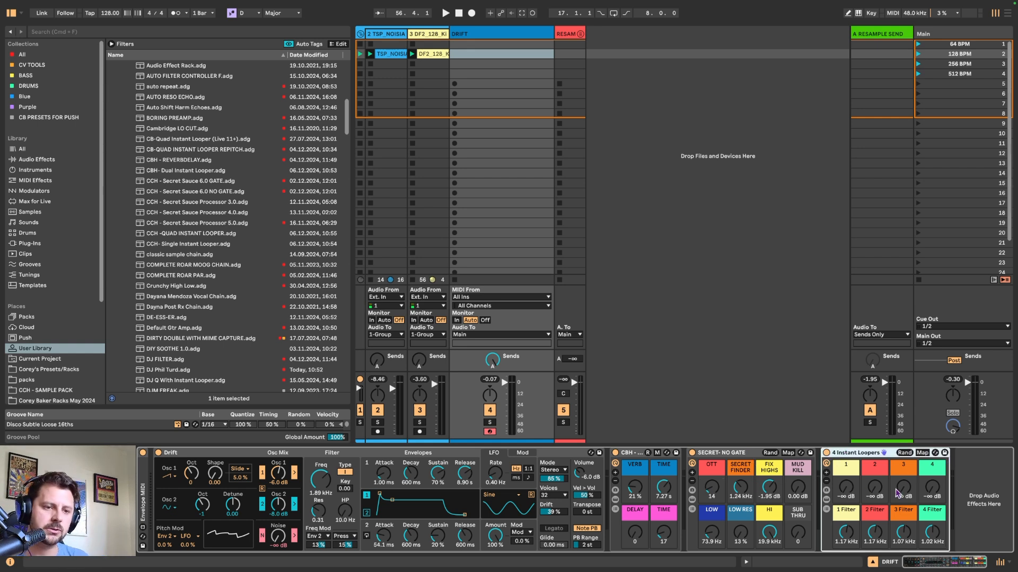
{"action": "left_click", "coordinate": [846, 489]}
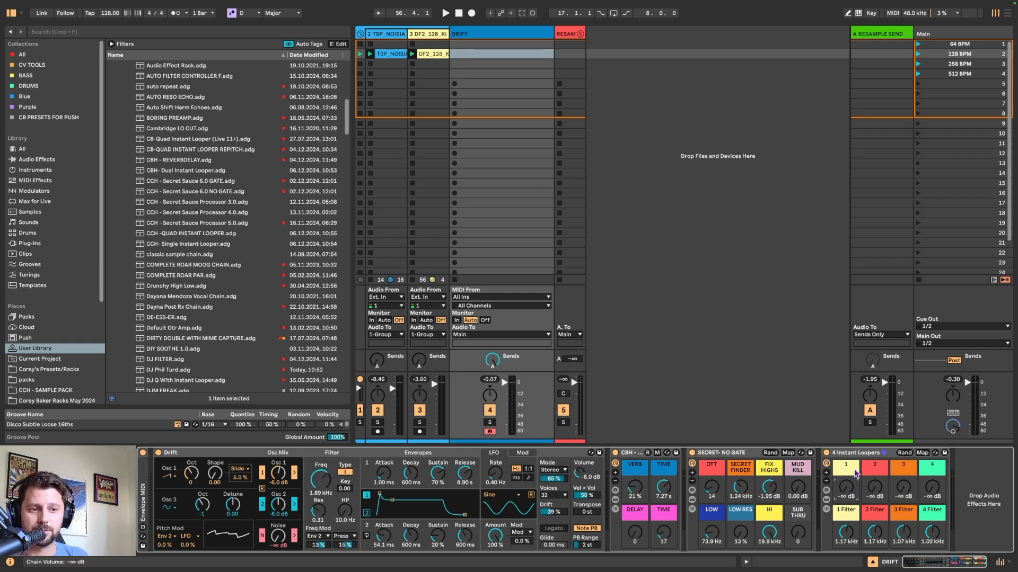
{"action": "left_click", "coordinate": [879, 473]}
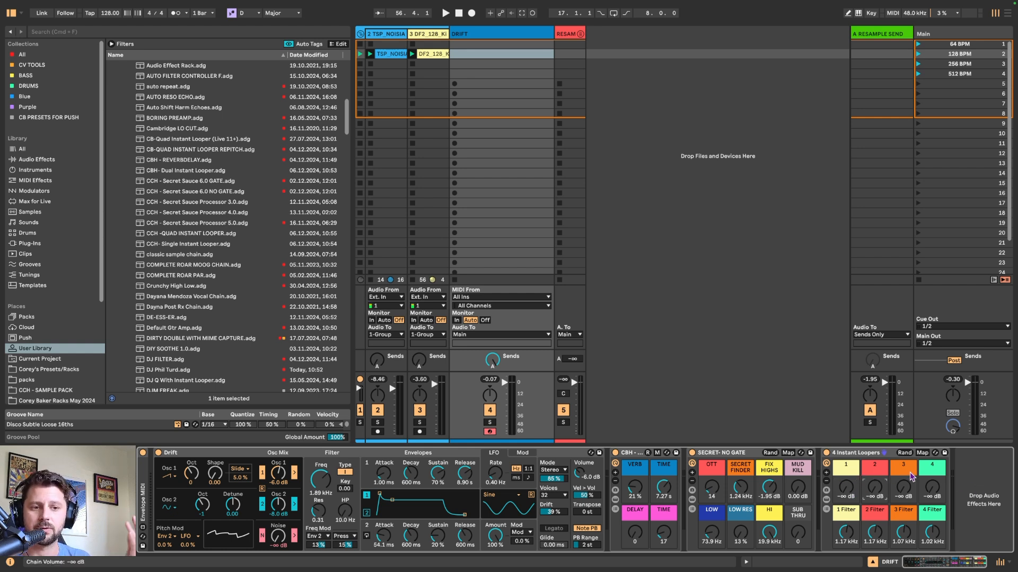
{"action": "left_click", "coordinate": [933, 473]}
{"action": "left_click", "coordinate": [846, 530]}
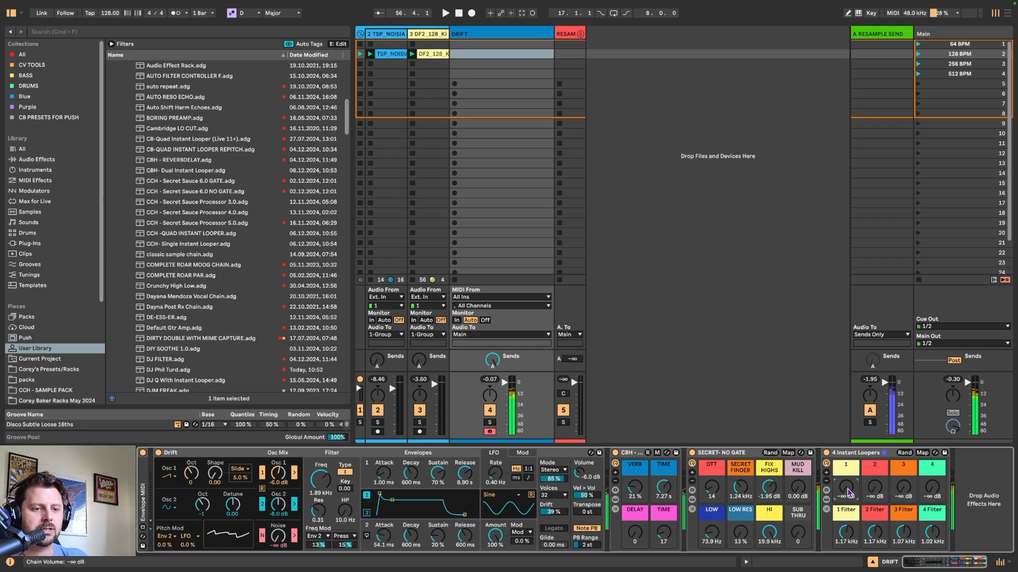
- Raise looper 1 of 4 Instant Loopers to 0 dB, reset OTT to 0 in SECRET- NO GATE, and return looper 1 to -inf dB
{"action": "left_click_drag", "start_coordinate": [846, 486], "coordinate": [846, 438]}
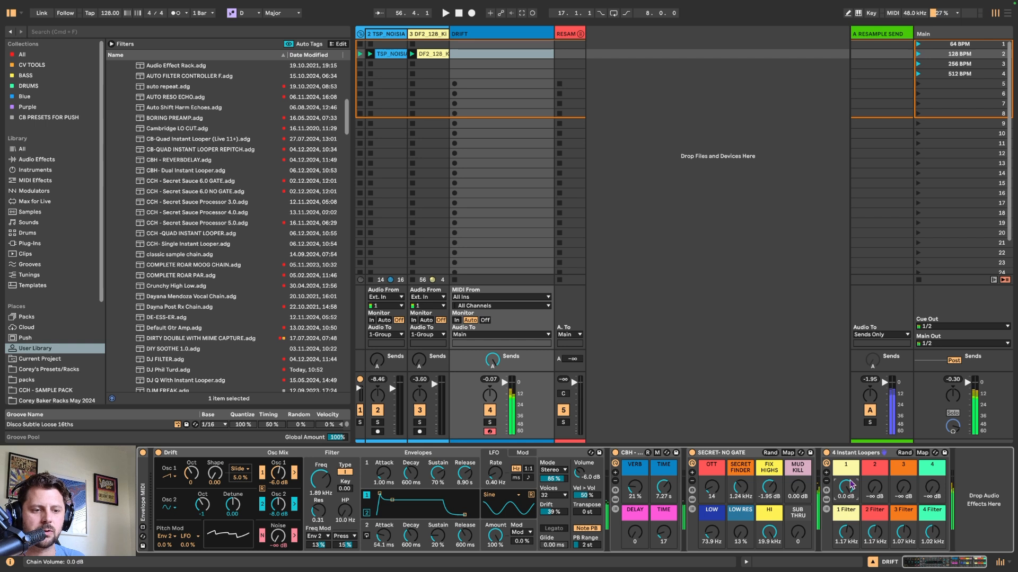
{"action": "double_click", "coordinate": [711, 491]}
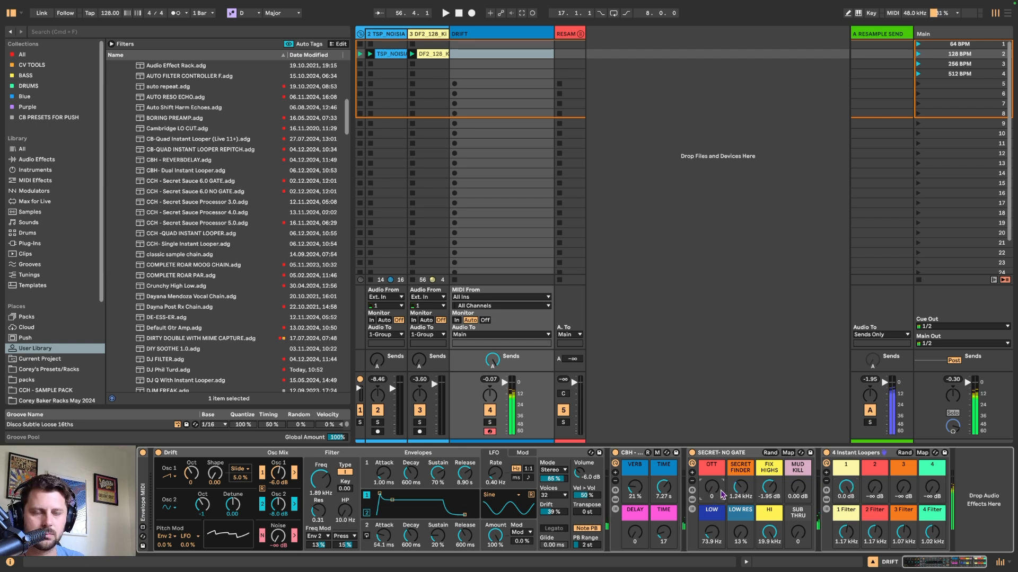
{"action": "left_click_drag", "start_coordinate": [848, 492], "coordinate": [848, 530]}
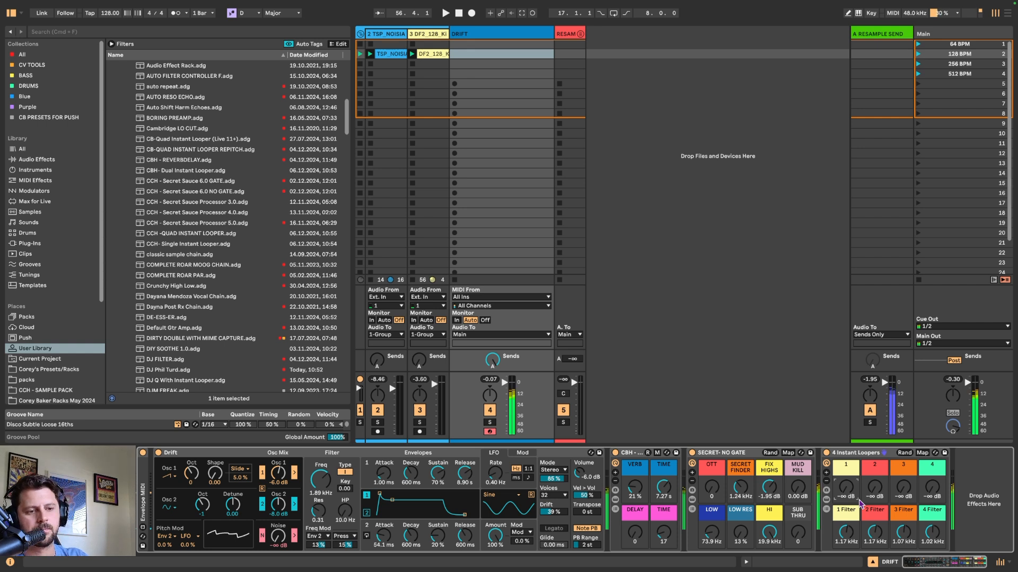
{"action": "left_click_drag", "start_coordinate": [859, 500], "coordinate": [860, 503]}
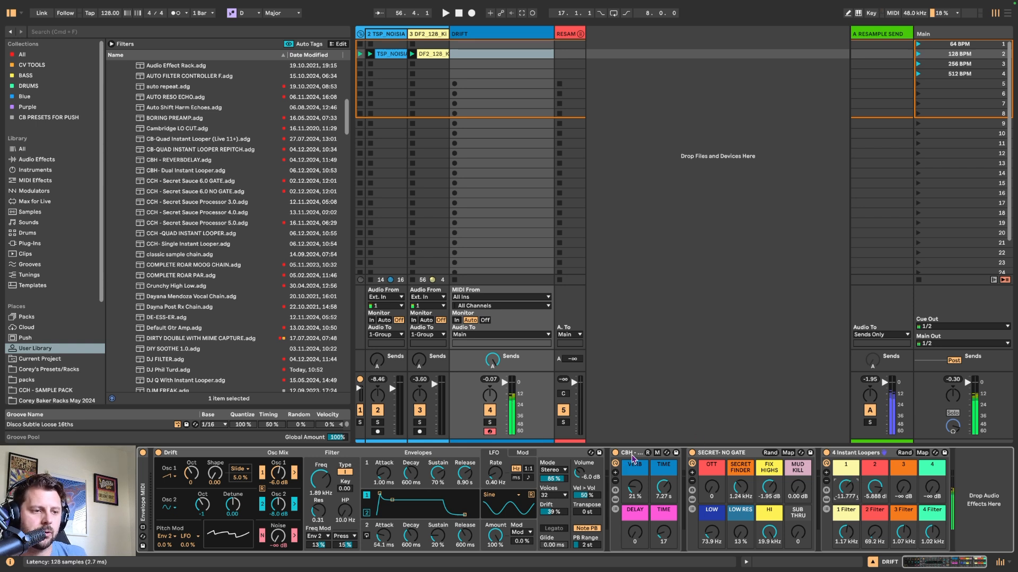
- Place a copy of the CBH reverb-delay rack after 4 Instant Loopers and set its VERB to 0% and DELAY to 0
{"action": "left_click_drag", "start_coordinate": [632, 454], "coordinate": [986, 476]}
{"action": "left_click_drag", "start_coordinate": [961, 532], "coordinate": [961, 514]}
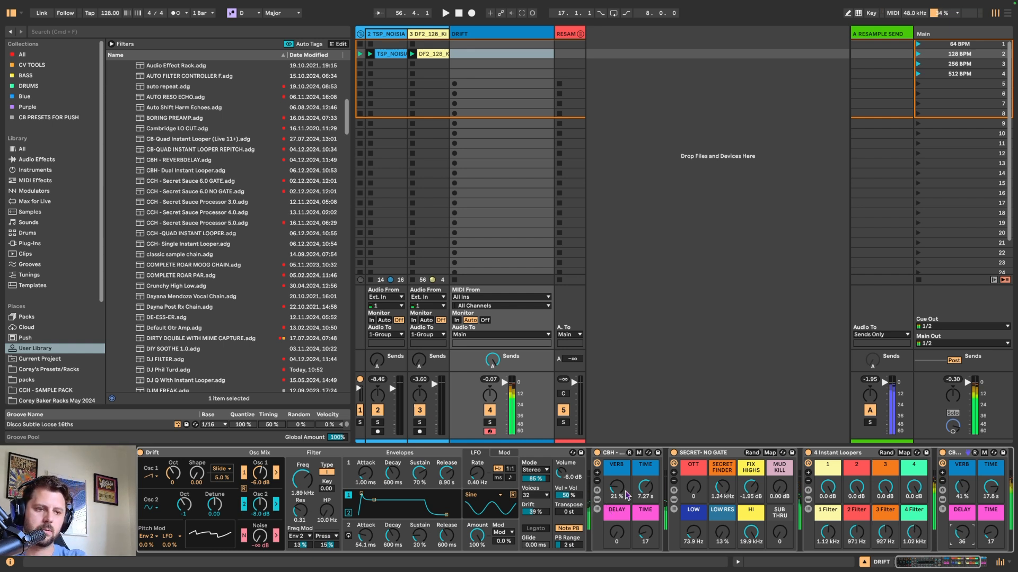
{"action": "left_click_drag", "start_coordinate": [960, 490], "coordinate": [973, 552]}
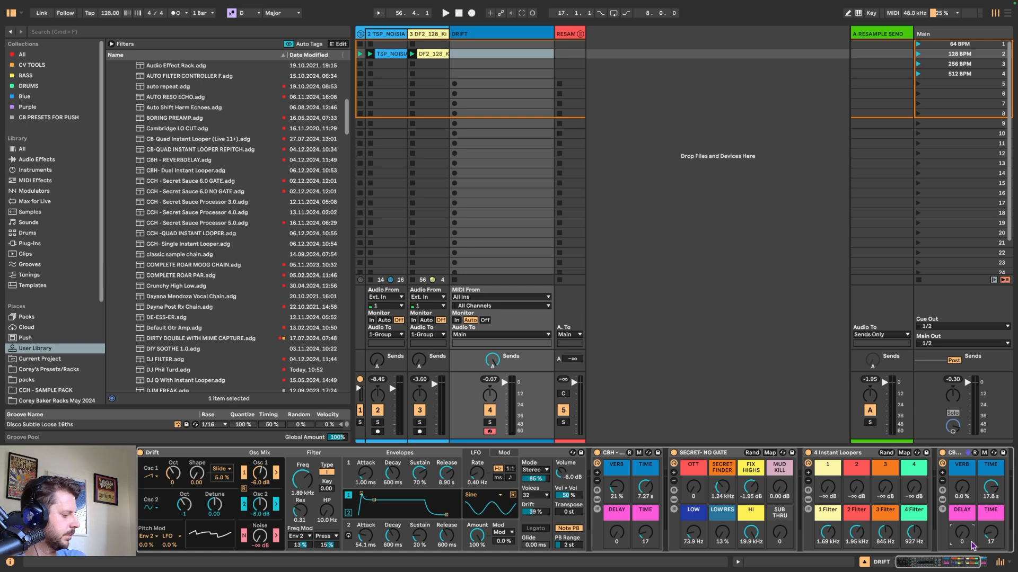
- Search the whole collection for "oper" and replace the Drift synth on the DRIFT track with Operator
{"action": "left_click", "coordinate": [107, 33]}
{"action": "type", "text": "oper"}
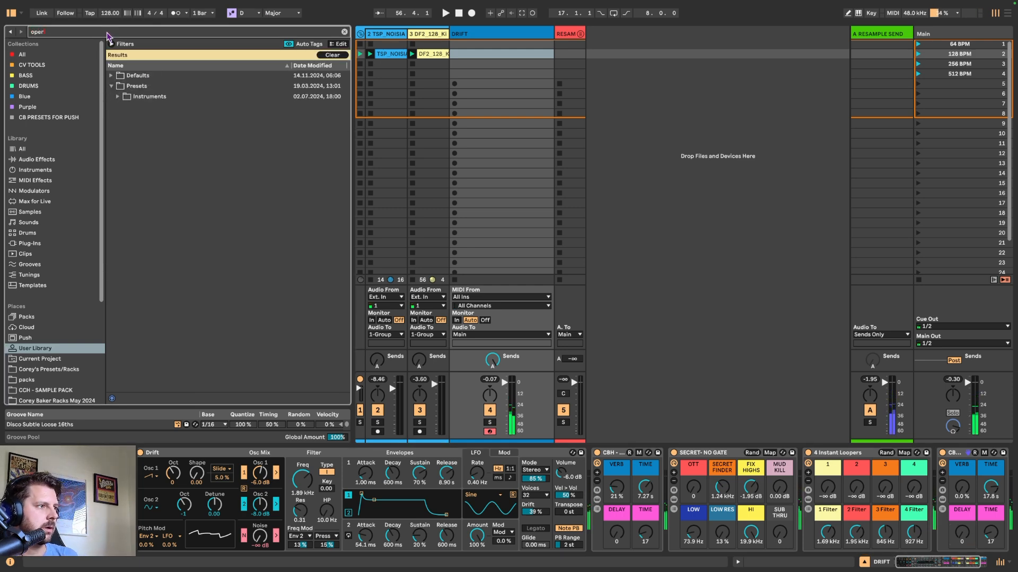
{"action": "left_click", "coordinate": [40, 56]}
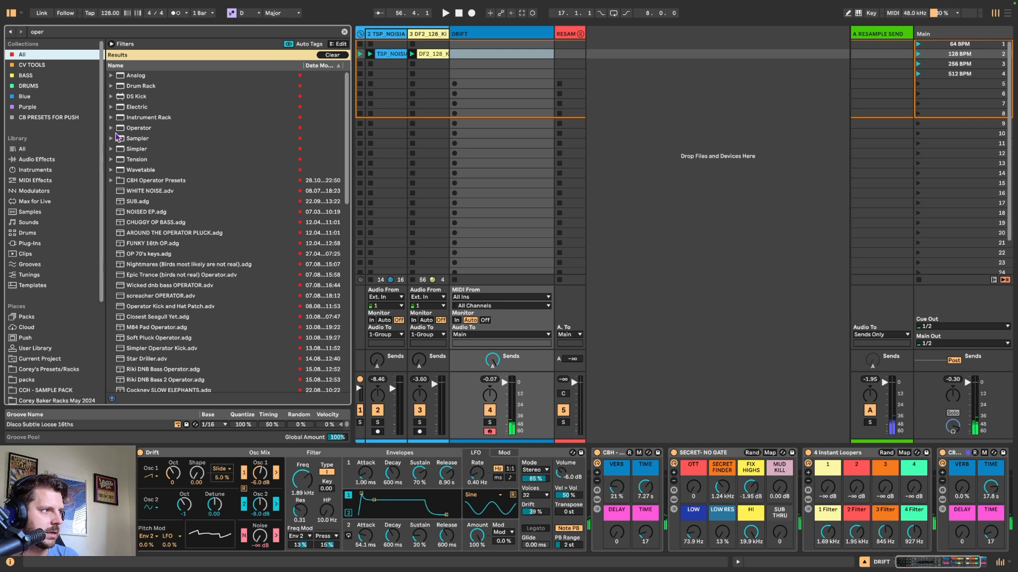
{"action": "left_click", "coordinate": [131, 128]}
{"action": "left_click_drag", "start_coordinate": [131, 128], "coordinate": [492, 199]}
- Stop playback and all session clips, and unfold the red resample group track
{"action": "key", "text": "space"}
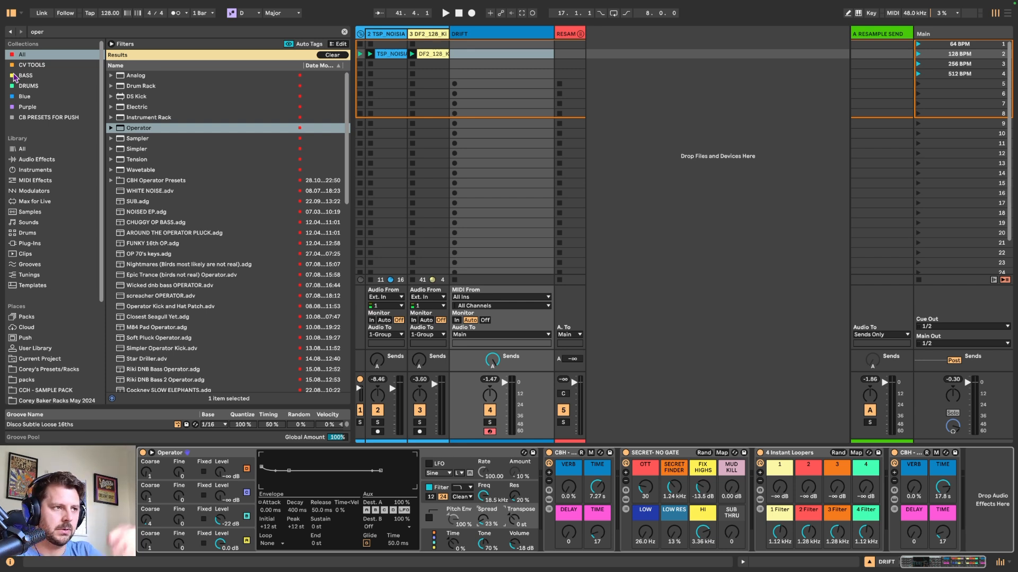
{"action": "left_click", "coordinate": [919, 281]}
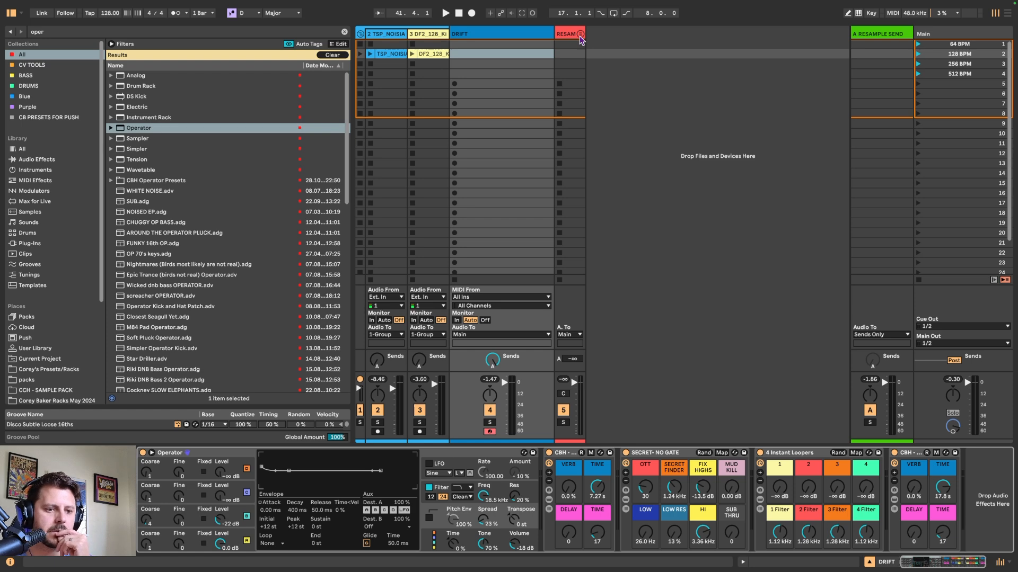
{"action": "left_click", "coordinate": [581, 34]}
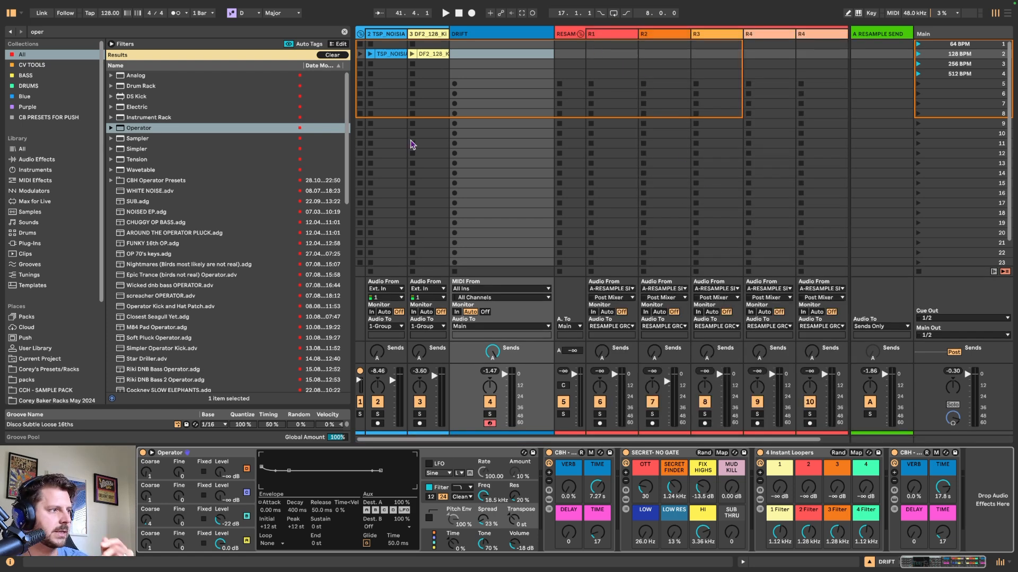
- Search the browser for "instant" and append the 1 Instant Looper, 2 Instant Loopers and 8 Instant Loopers racks to DRIFT's device chain
{"action": "left_click", "coordinate": [153, 33]}
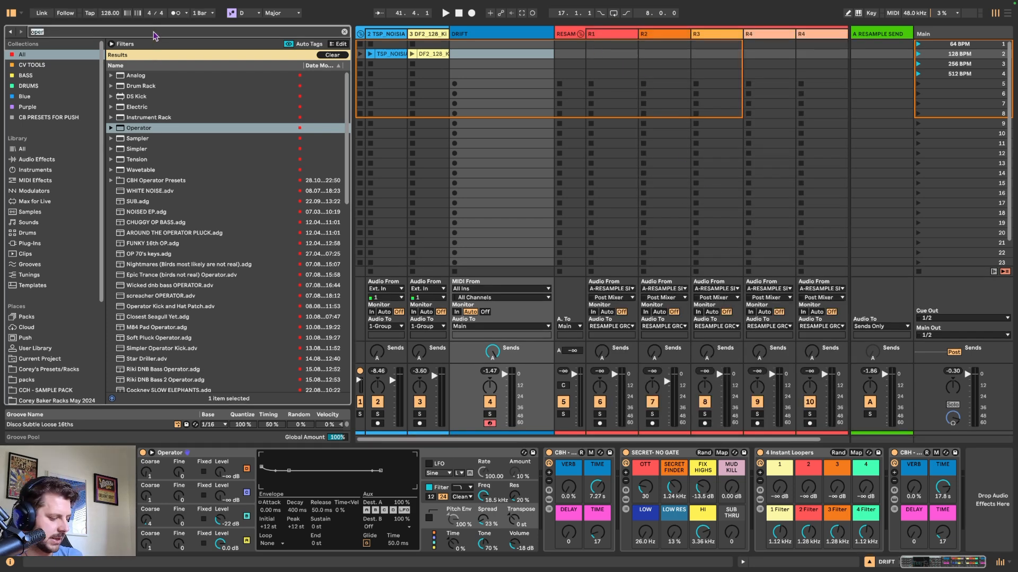
{"action": "type", "text": "instant"}
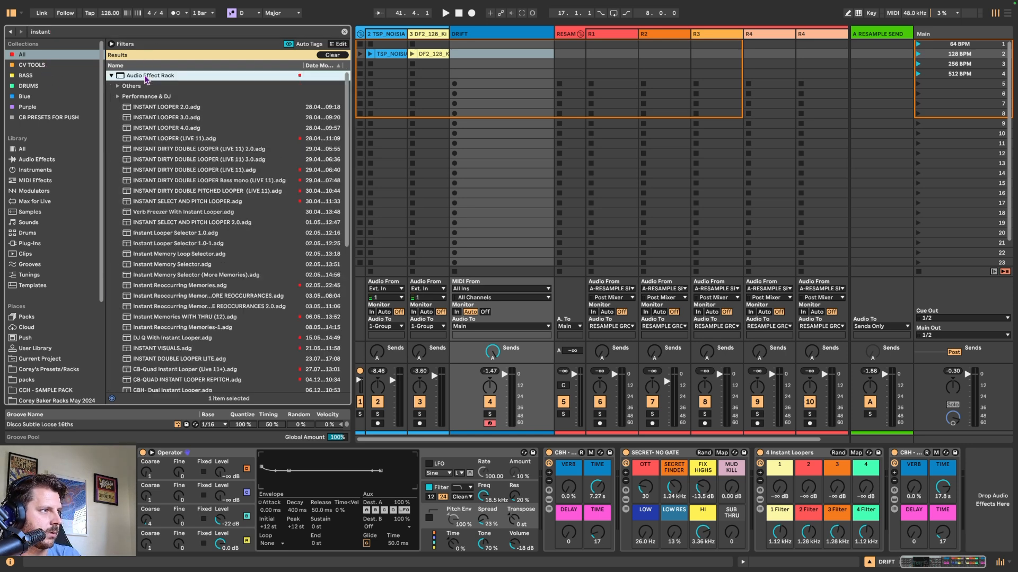
{"action": "left_click", "coordinate": [170, 177]}
{"action": "left_click_drag", "start_coordinate": [957, 485], "coordinate": [972, 487]}
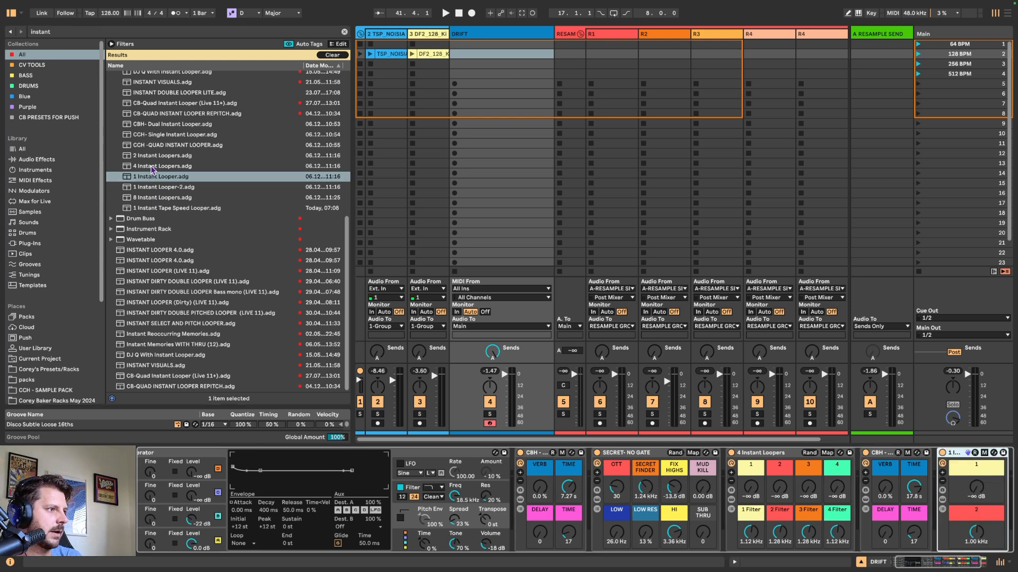
{"action": "left_click_drag", "start_coordinate": [154, 158], "coordinate": [983, 482]}
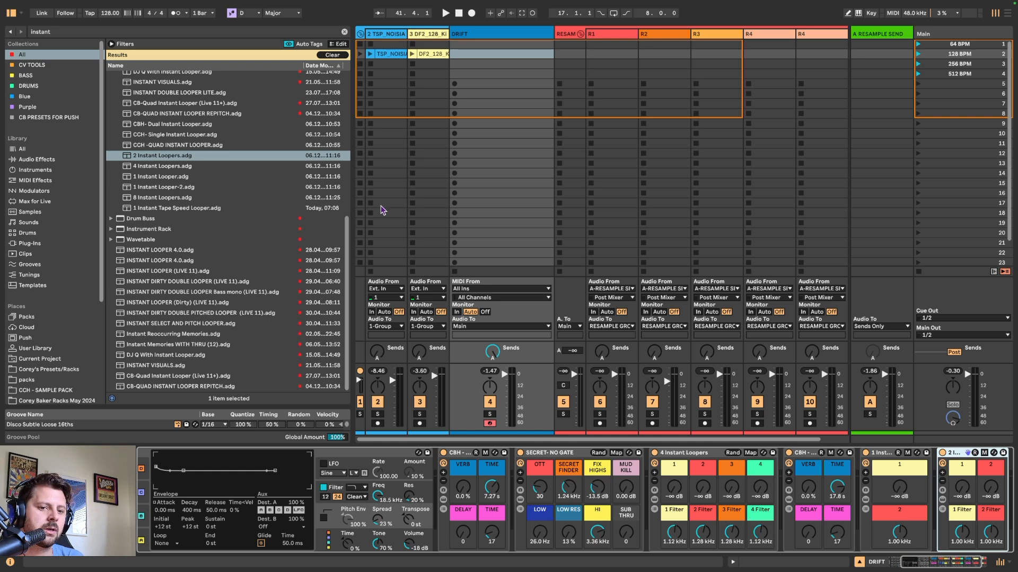
{"action": "left_click_drag", "start_coordinate": [162, 200], "coordinate": [998, 489]}
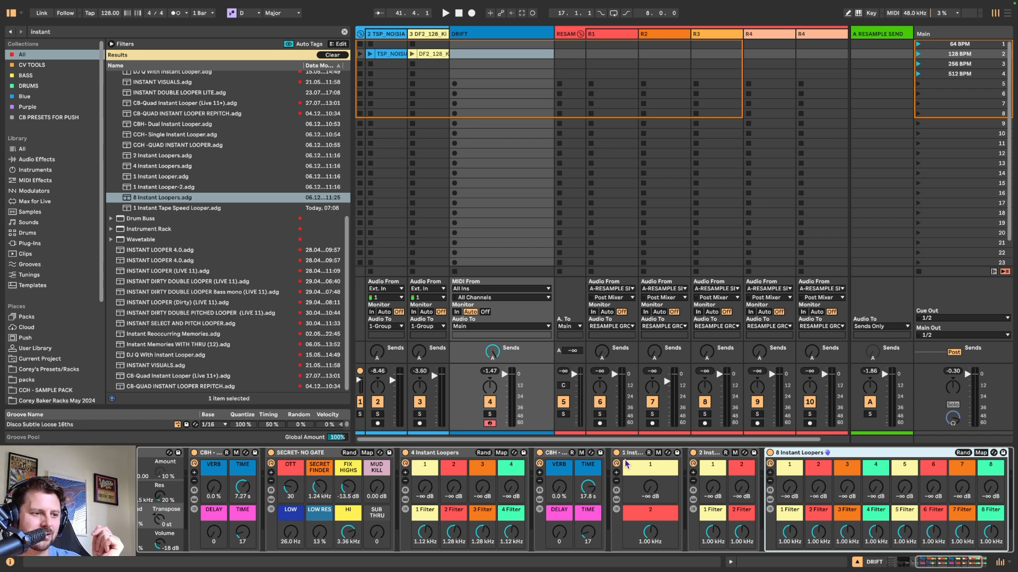
- Move 4 Instant Loopers between the 2 and 8 Instant Loopers racks, and delete the second CBH reverb-delay rack
{"action": "left_click_drag", "start_coordinate": [457, 454], "coordinate": [751, 481]}
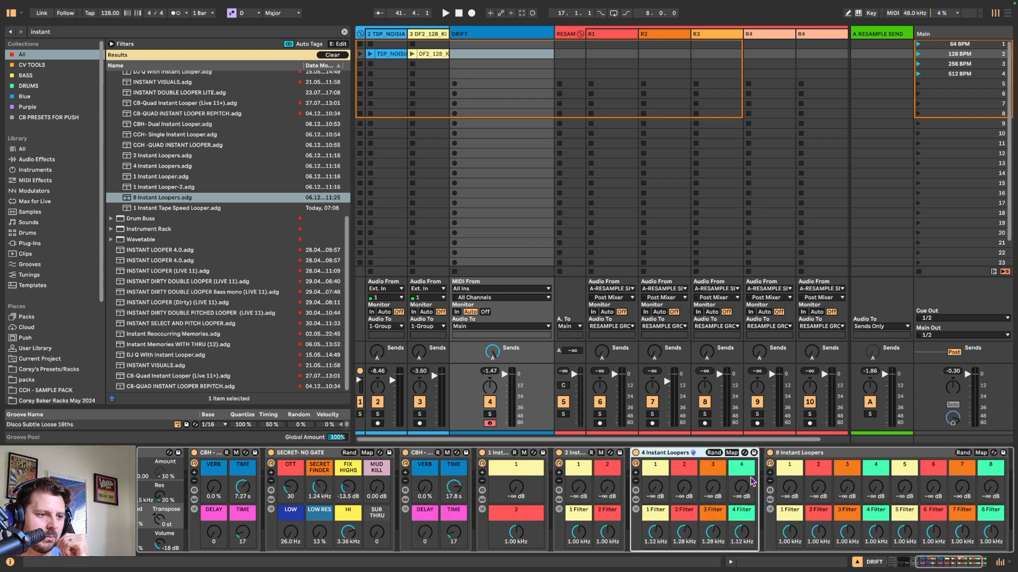
{"action": "left_click", "coordinate": [424, 456]}
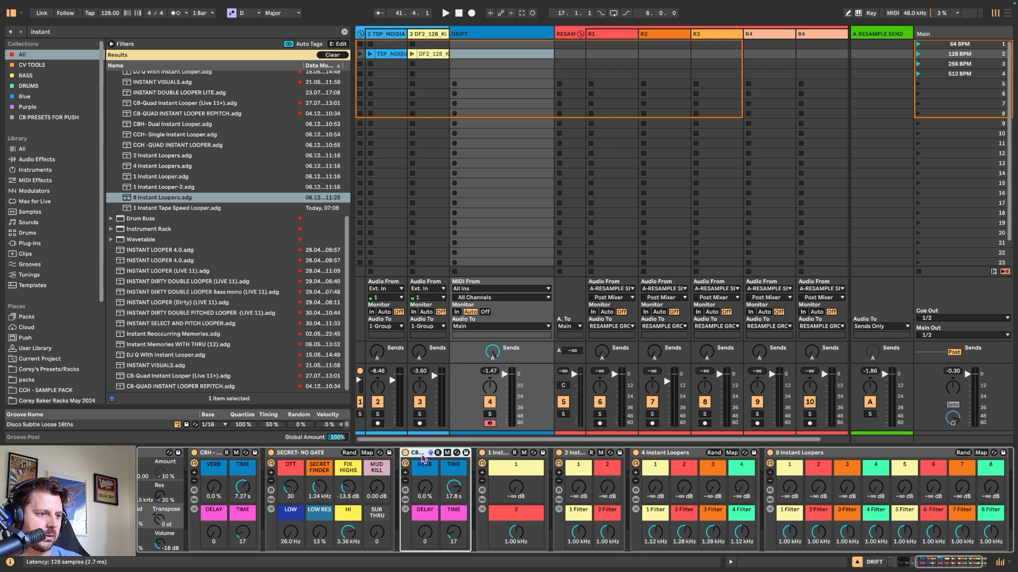
{"action": "key", "text": "Delete"}
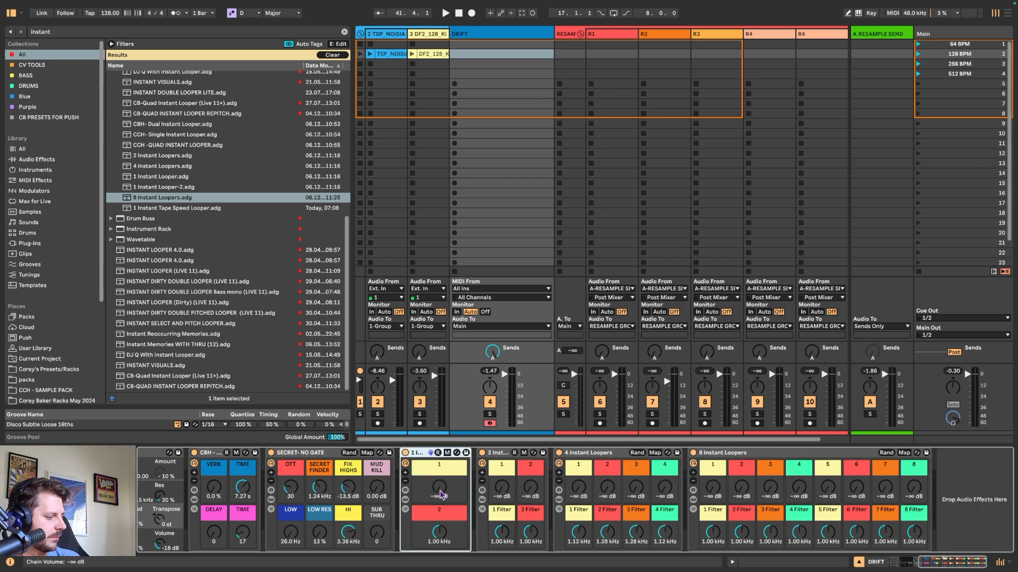
- Try the 1 Instant Looper rack with its volume at 0 dB, return it to -inf dB, and delete the rack
{"action": "left_click_drag", "start_coordinate": [443, 494], "coordinate": [445, 461]}
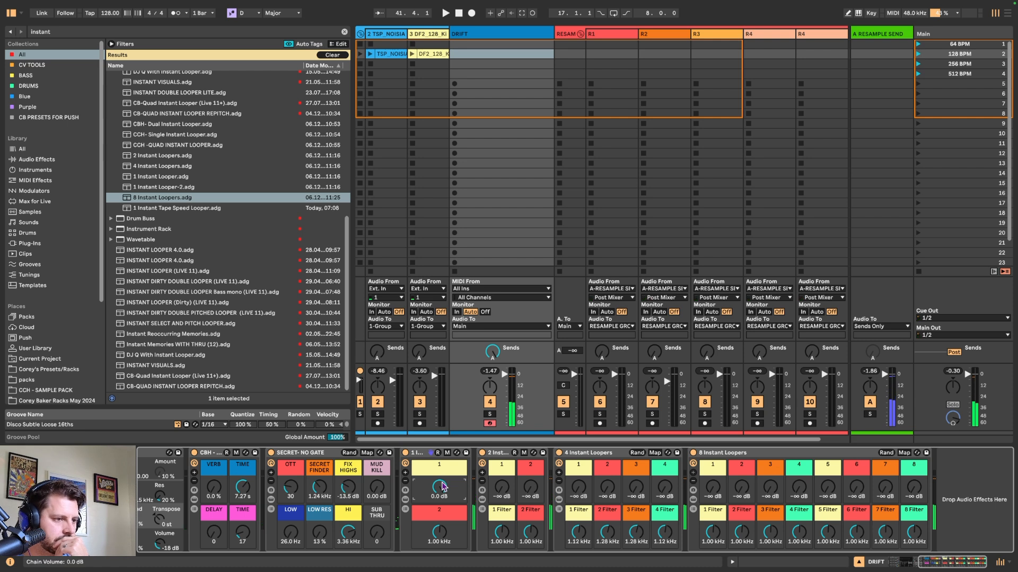
{"action": "key", "text": "Delete"}
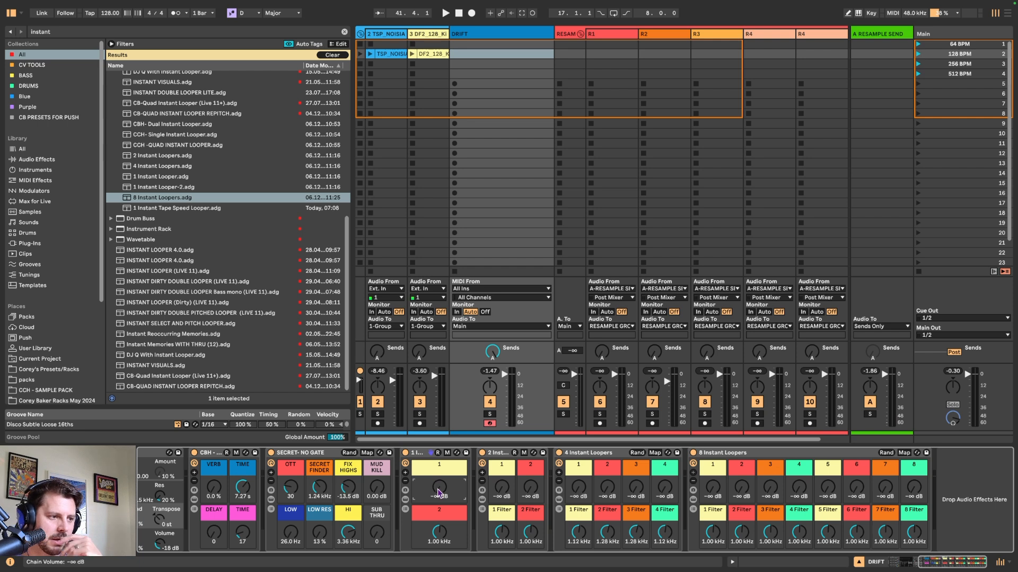
{"action": "left_click", "coordinate": [420, 454]}
{"action": "key", "text": "Delete"}
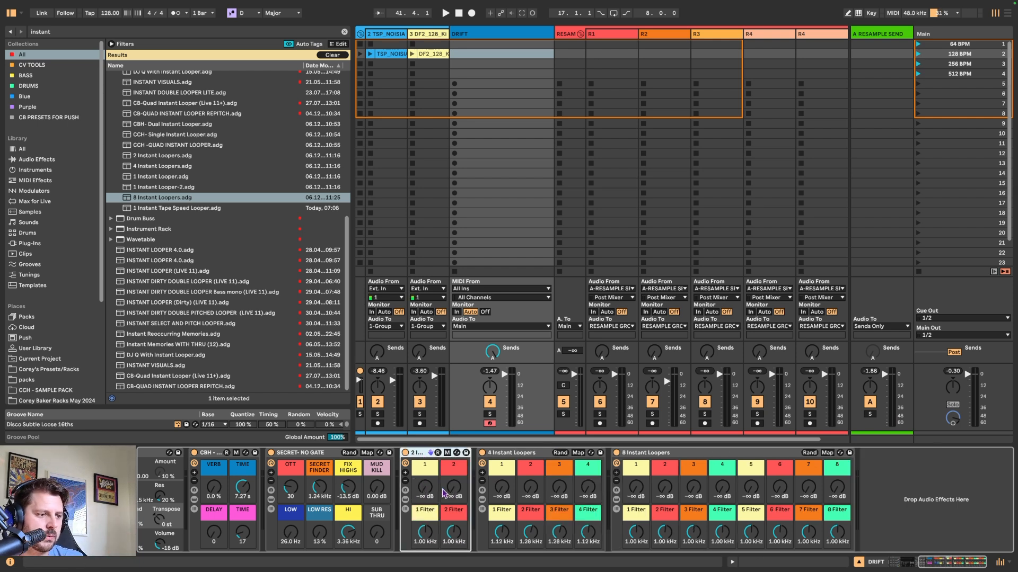
- Audition the 2 Instant Loopers rack by raising looper 1 to 0 dB and bringing up looper 2, and return both to -inf dB
{"action": "left_click_drag", "start_coordinate": [425, 485], "coordinate": [426, 432]}
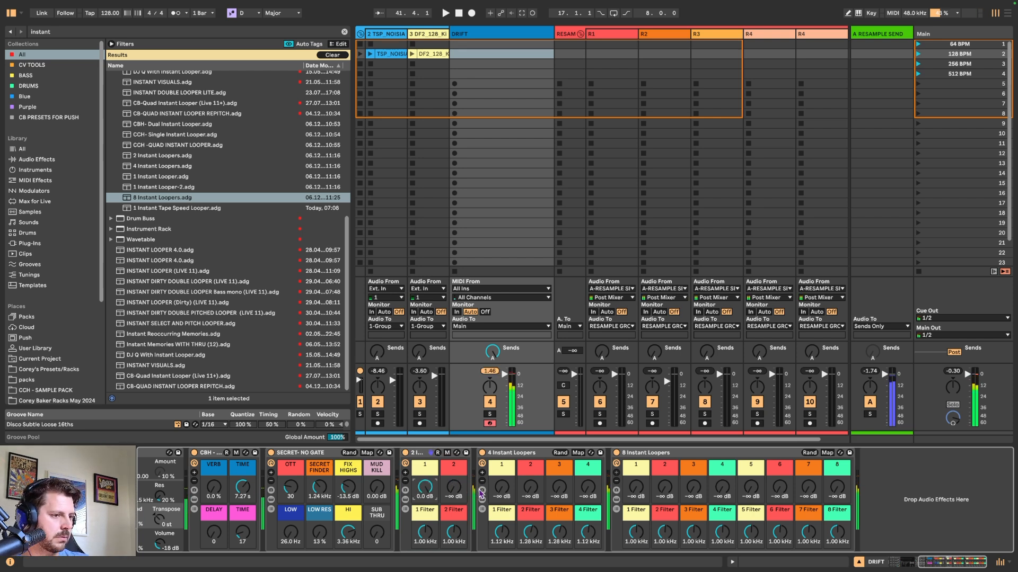
{"action": "left_click_drag", "start_coordinate": [453, 498], "coordinate": [453, 491]}
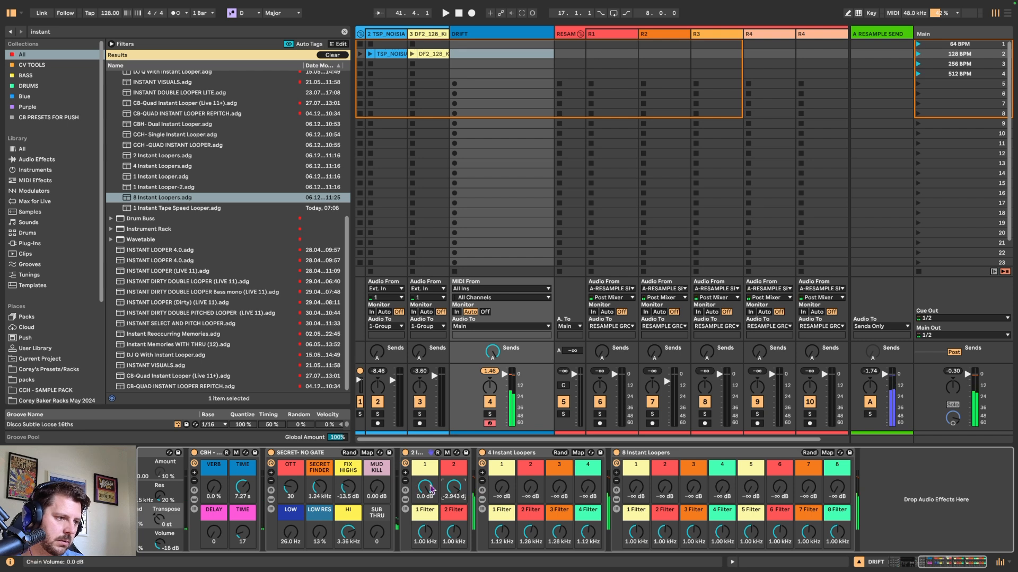
{"action": "left_click_drag", "start_coordinate": [431, 490], "coordinate": [454, 493]}
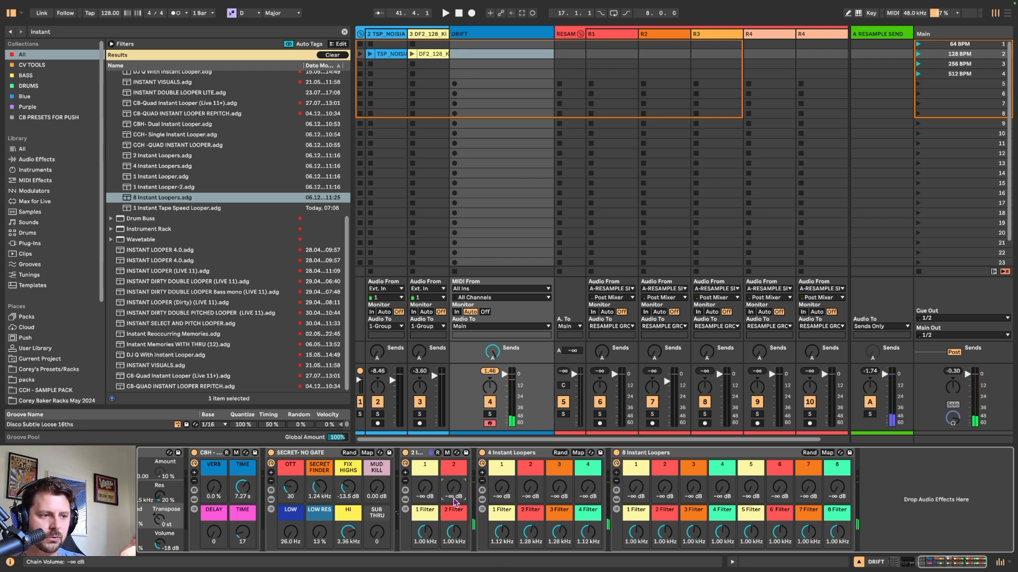
- Delete the 8 Instant Loopers and 2 Instant Loopers racks, keeping the 4 Instant Loopers rack on DRIFT
{"action": "left_click", "coordinate": [530, 454]}
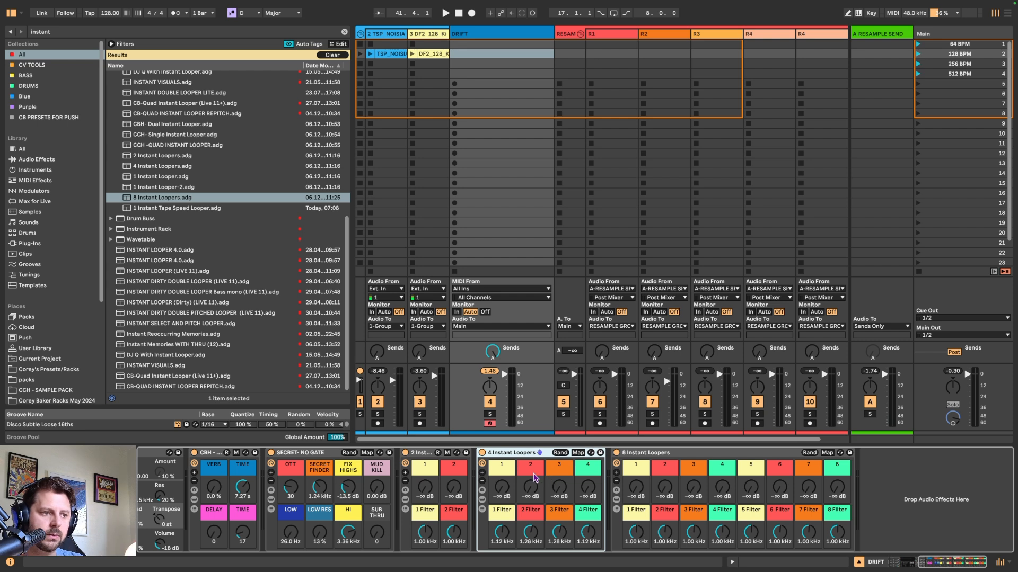
{"action": "left_click", "coordinate": [715, 454]}
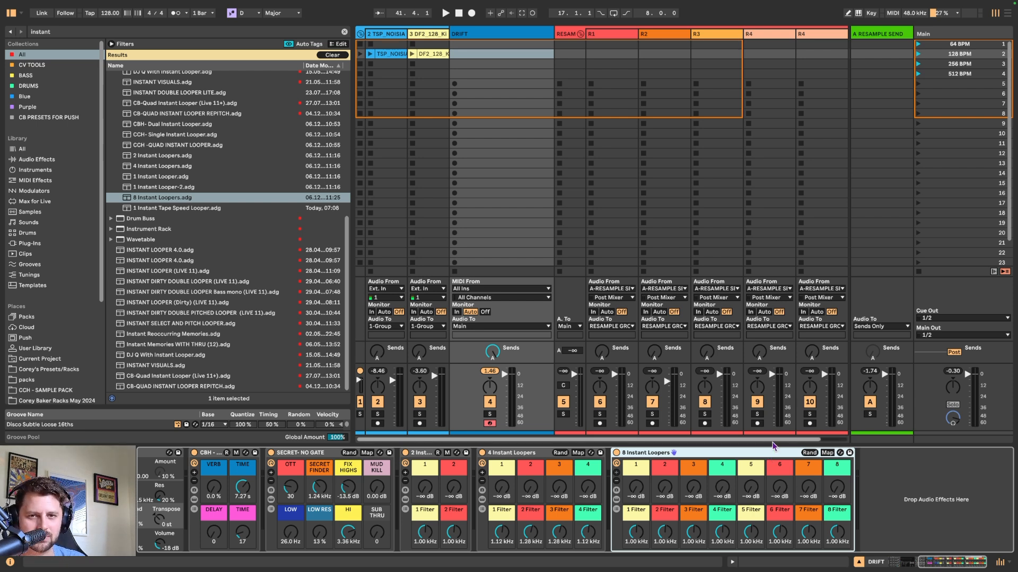
{"action": "key", "text": "Delete"}
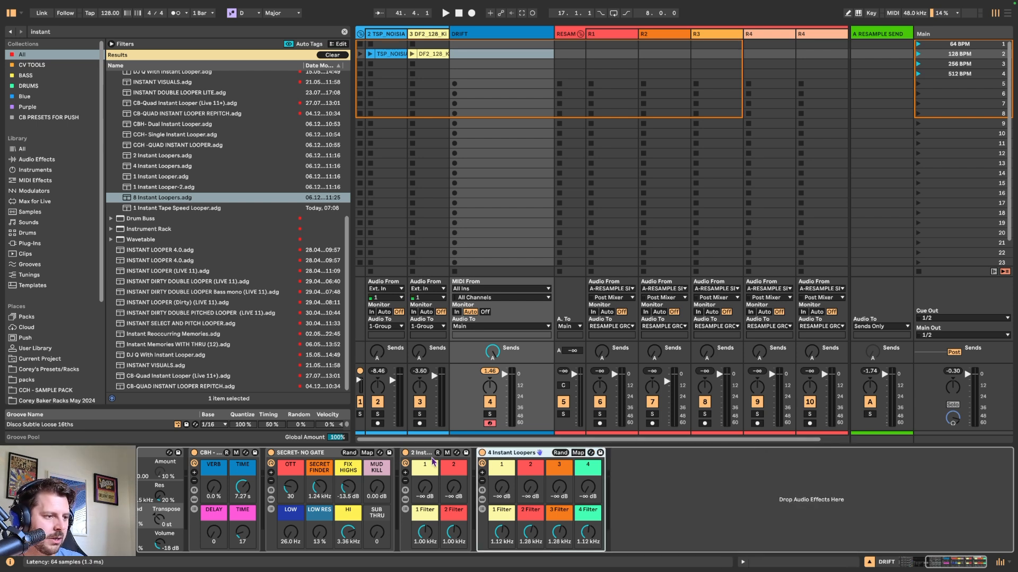
{"action": "left_click", "coordinate": [427, 460]}
{"action": "key", "text": "Delete"}
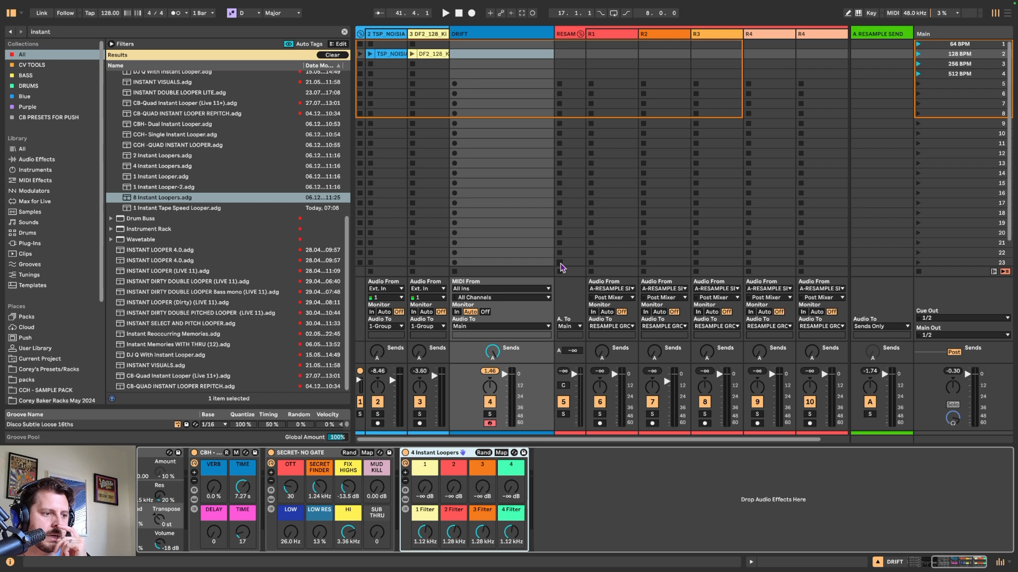
- Set all four looper filters in the 4 Instant Loopers rack to 971 Hz
{"action": "left_click_drag", "start_coordinate": [454, 532], "coordinate": [454, 546]}
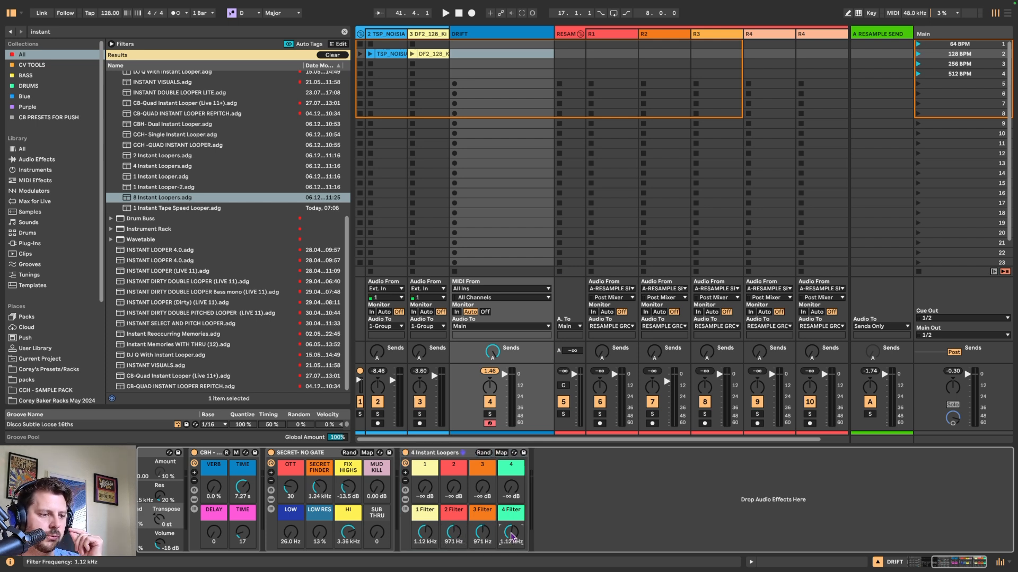
{"action": "left_click_drag", "start_coordinate": [511, 533], "coordinate": [511, 540]}
{"action": "left_click_drag", "start_coordinate": [425, 533], "coordinate": [425, 541]}
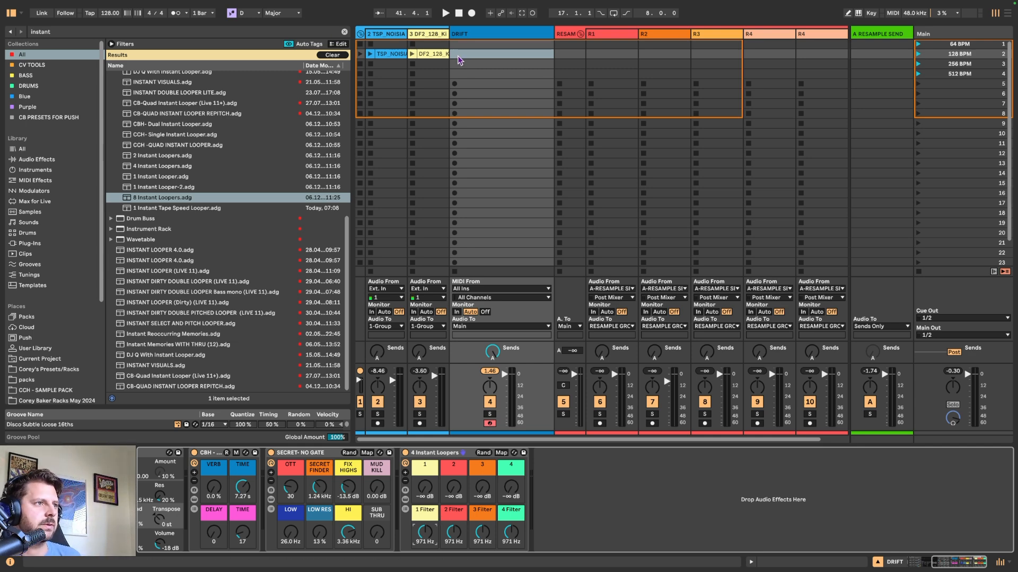
- Delete the group track holding the TSP_NOISIA and DF2_128 audio tracks
{"action": "left_click", "coordinate": [361, 31]}
{"action": "key", "text": "Delete"}
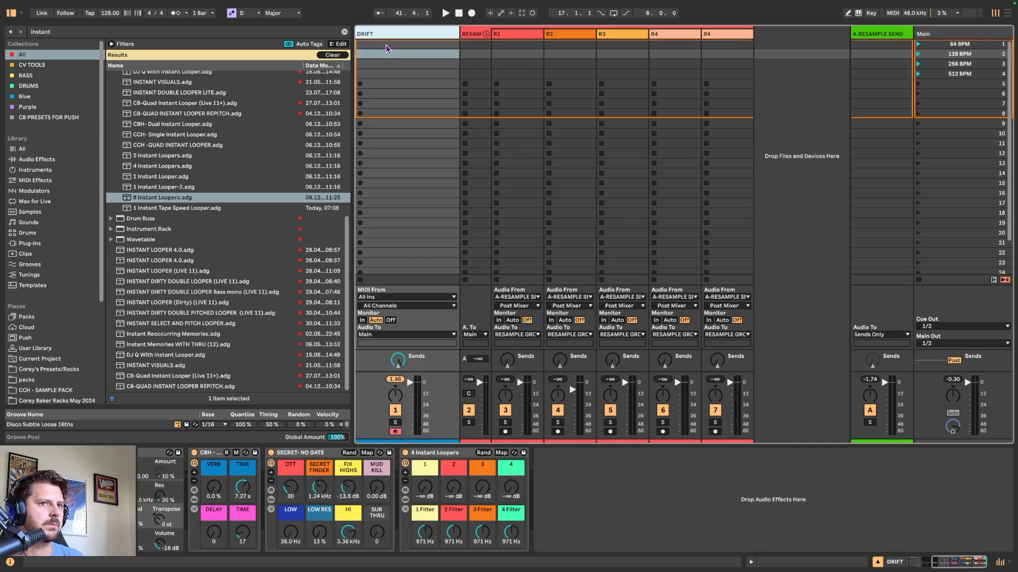
- Step through the 64, 128, 256 and 512 BPM scenes without launching them, ending on the 128 BPM scene
{"action": "left_click", "coordinate": [978, 54]}
{"action": "left_click", "coordinate": [969, 63]}
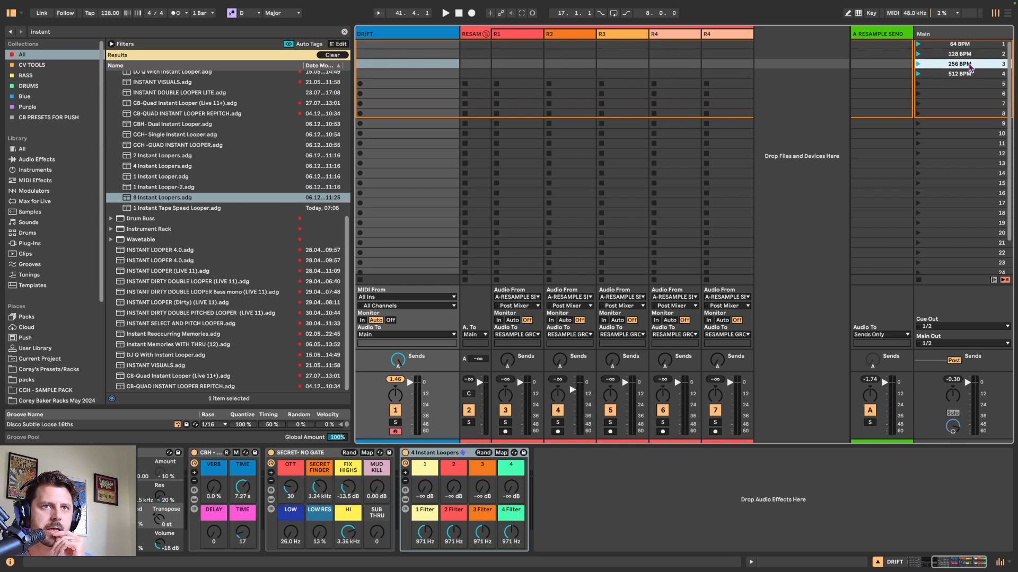
{"action": "left_click", "coordinate": [964, 77]}
{"action": "left_click", "coordinate": [968, 66]}
{"action": "left_click", "coordinate": [970, 57]}
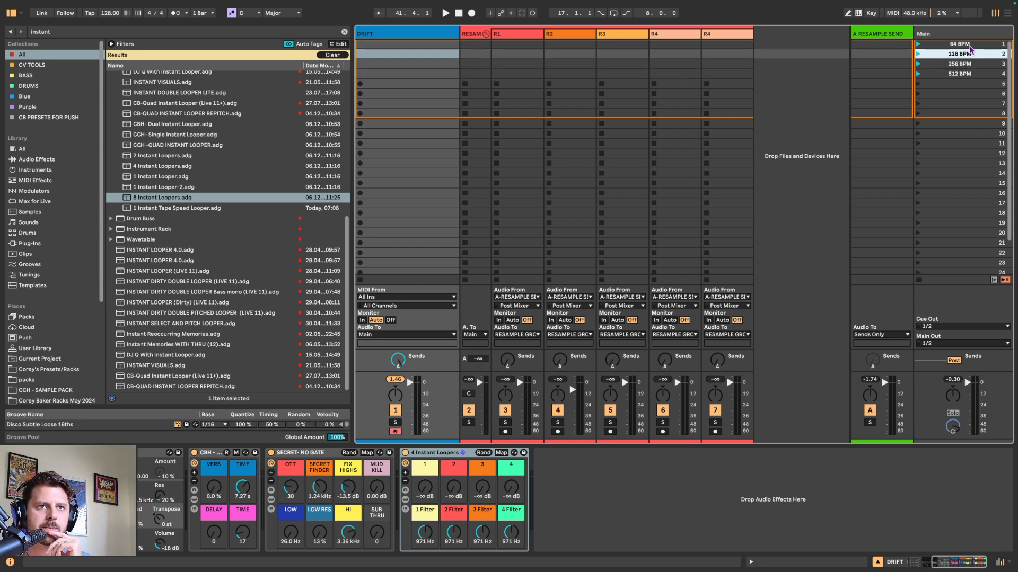
{"action": "left_click", "coordinate": [971, 45]}
{"action": "left_click", "coordinate": [971, 56]}
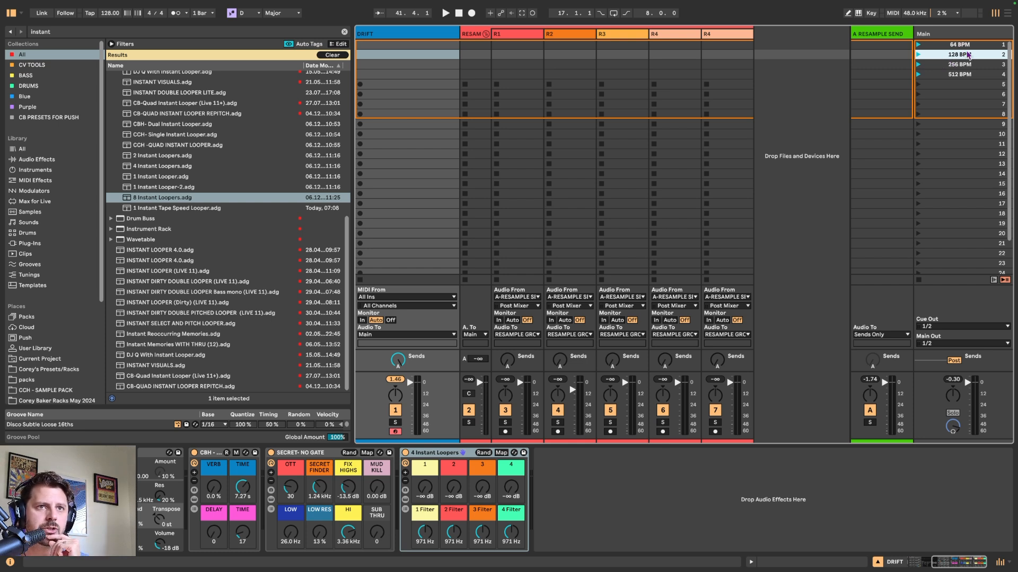
{"action": "left_click", "coordinate": [957, 66]}
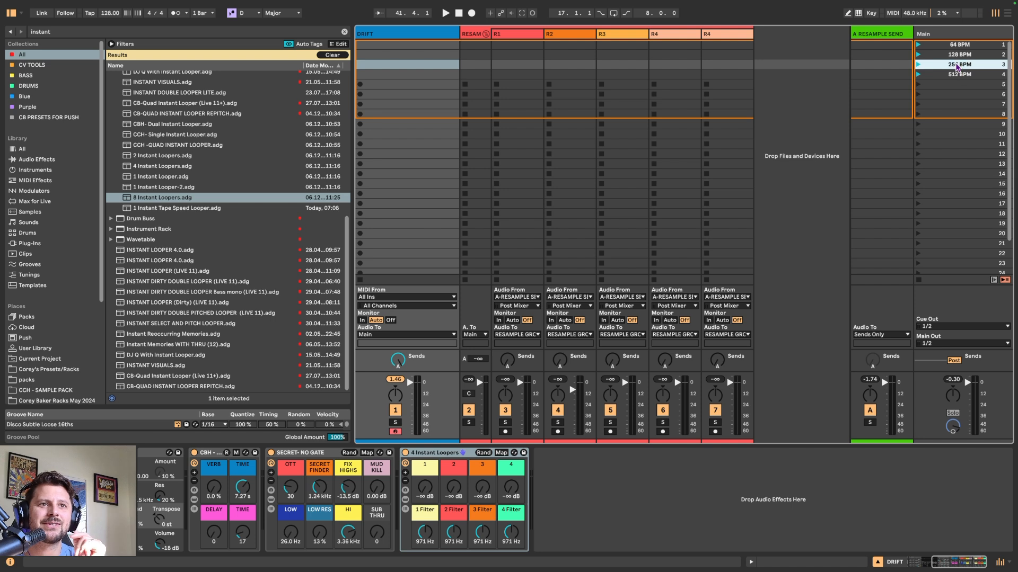
{"action": "left_click", "coordinate": [956, 75]}
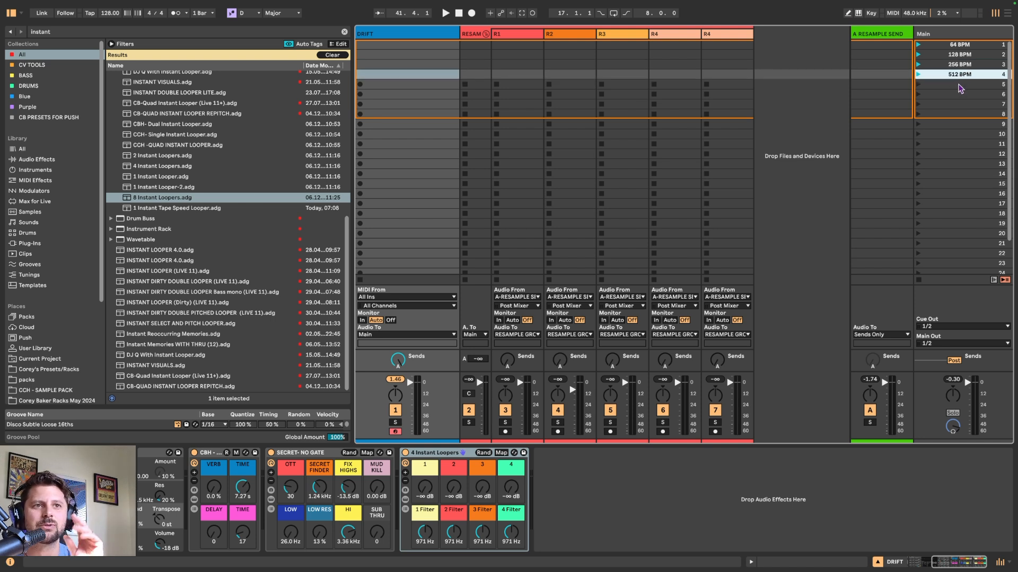
{"action": "left_click", "coordinate": [957, 57]}
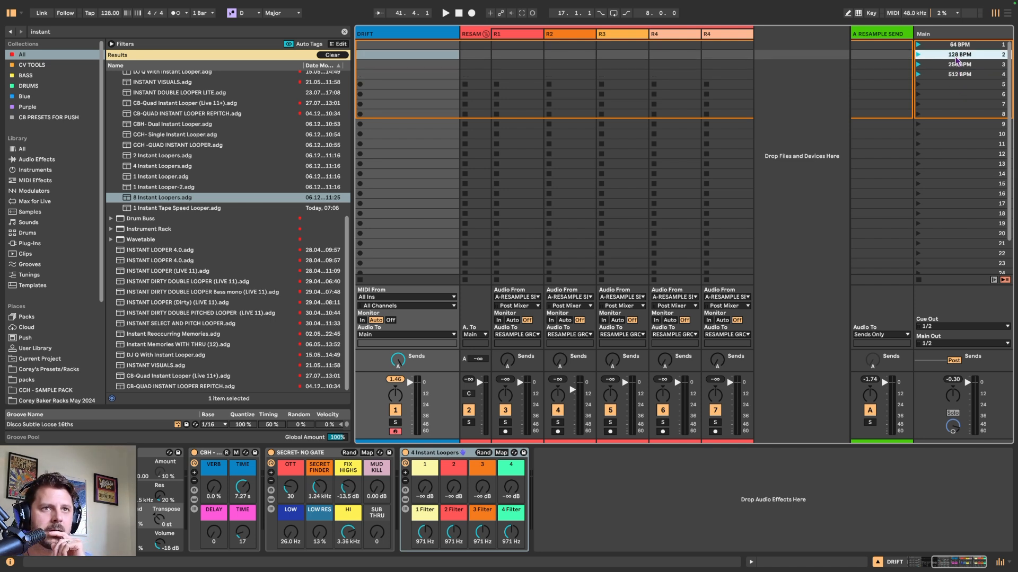
- Search the browser for "up" and load the Upright Piano preset on DRIFT in place of Operator
{"action": "left_click", "coordinate": [419, 37]}
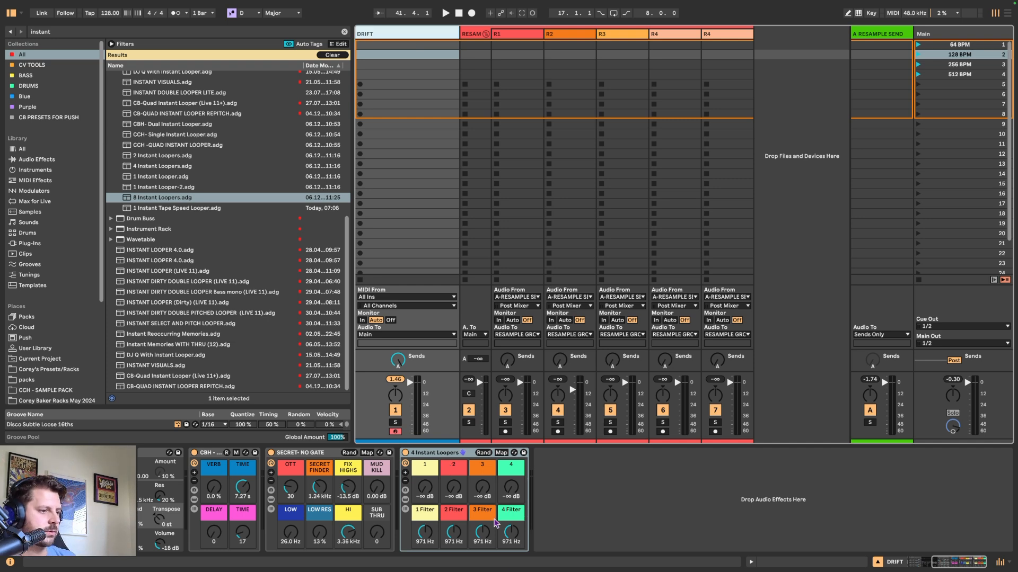
{"action": "scroll", "coordinate": [494, 522], "scroll_direction": "left", "scroll_amount": 5}
{"action": "left_click", "coordinate": [136, 33]}
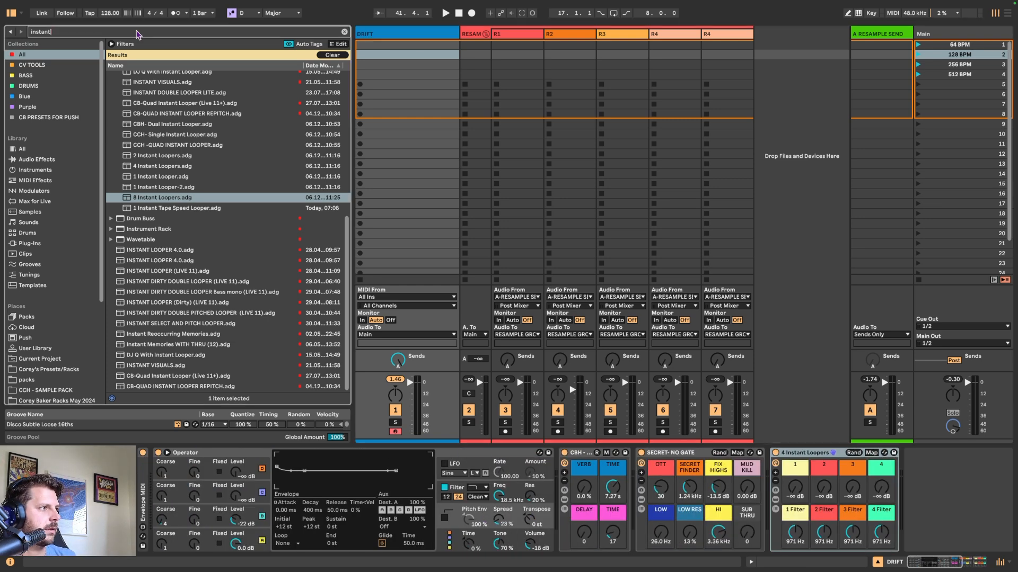
{"action": "key", "text": "BackSpace"}
{"action": "key", "text": "BackSpace"}
{"action": "key", "text": "BackSpace"}
{"action": "key", "text": "BackSpace"}
{"action": "key", "text": "BackSpace"}
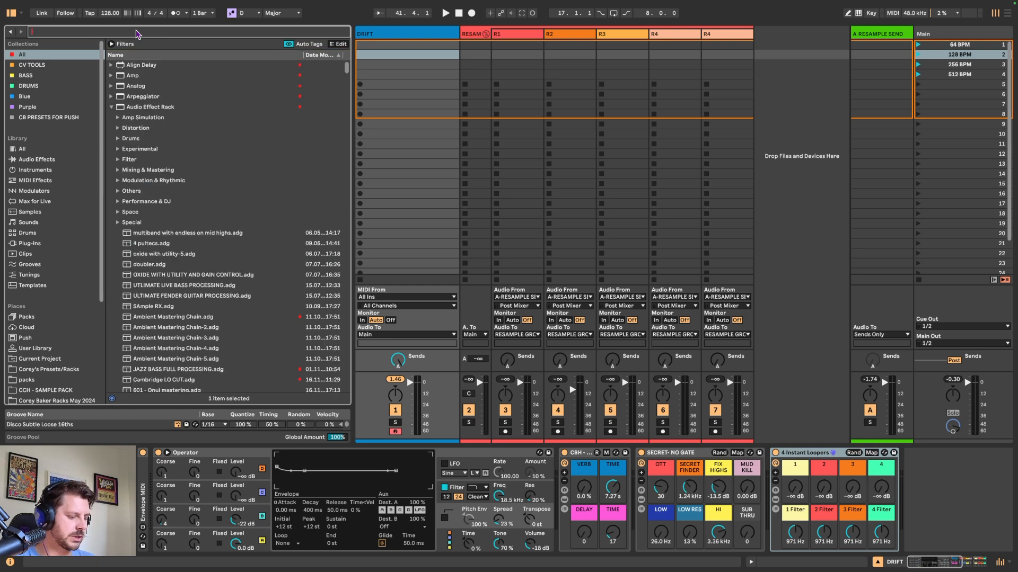
{"action": "type", "text": "up"}
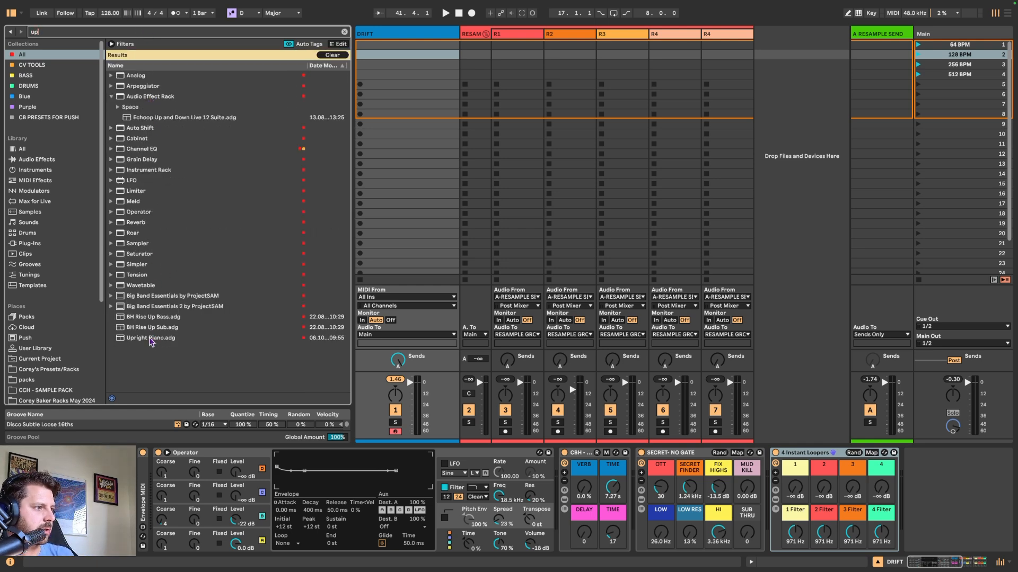
{"action": "double_click", "coordinate": [150, 339]}
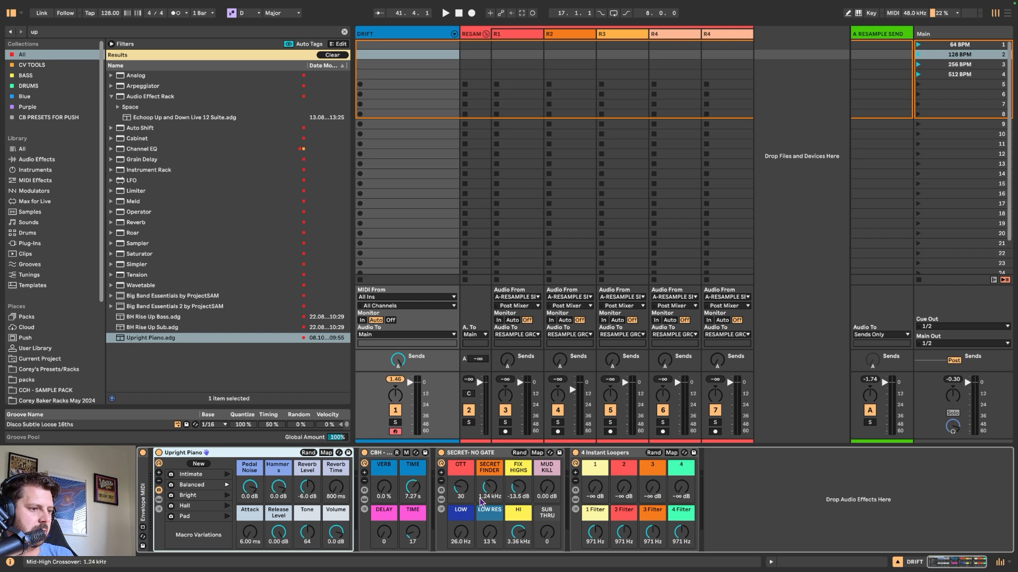
- Shape the piano with OTT 13 and FIX HIGHS -0.57 dB, and set the reverb's VERB to 19% and TIME to 4.24 s
{"action": "left_click_drag", "start_coordinate": [470, 495], "coordinate": [469, 501]}
{"action": "left_click_drag", "start_coordinate": [386, 493], "coordinate": [387, 479]}
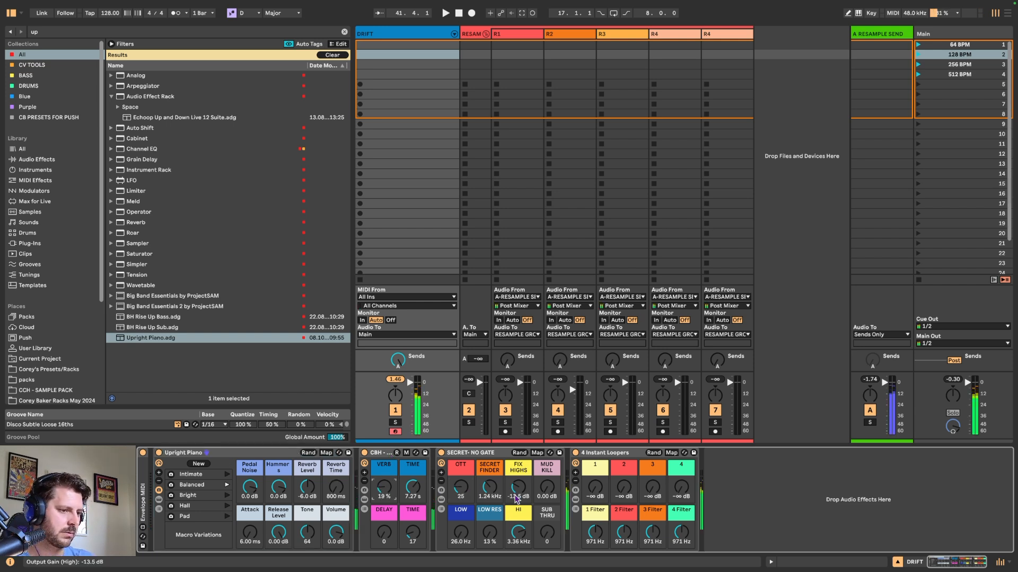
{"action": "left_click_drag", "start_coordinate": [518, 486], "coordinate": [519, 469]}
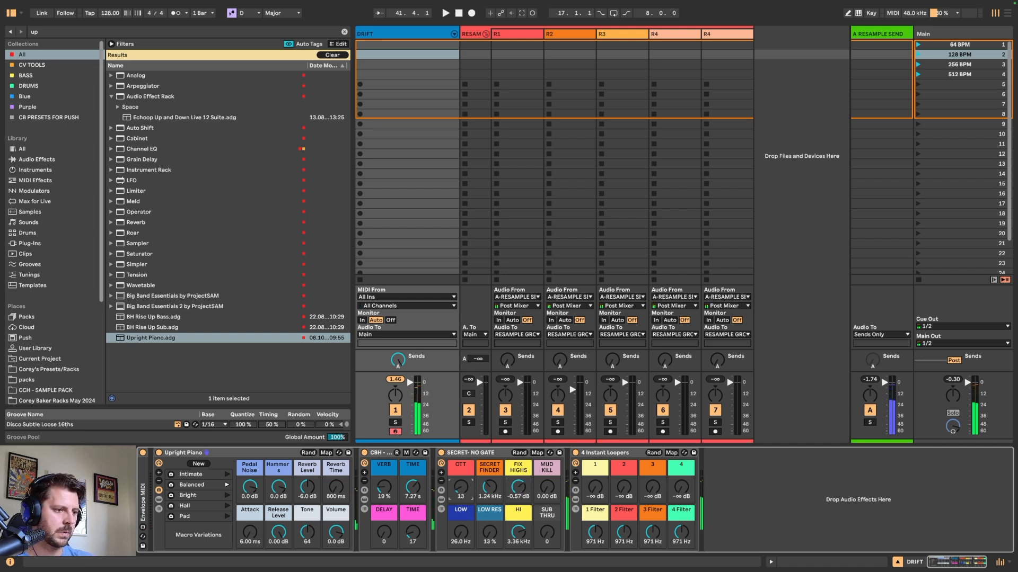
{"action": "left_click_drag", "start_coordinate": [417, 490], "coordinate": [416, 497]}
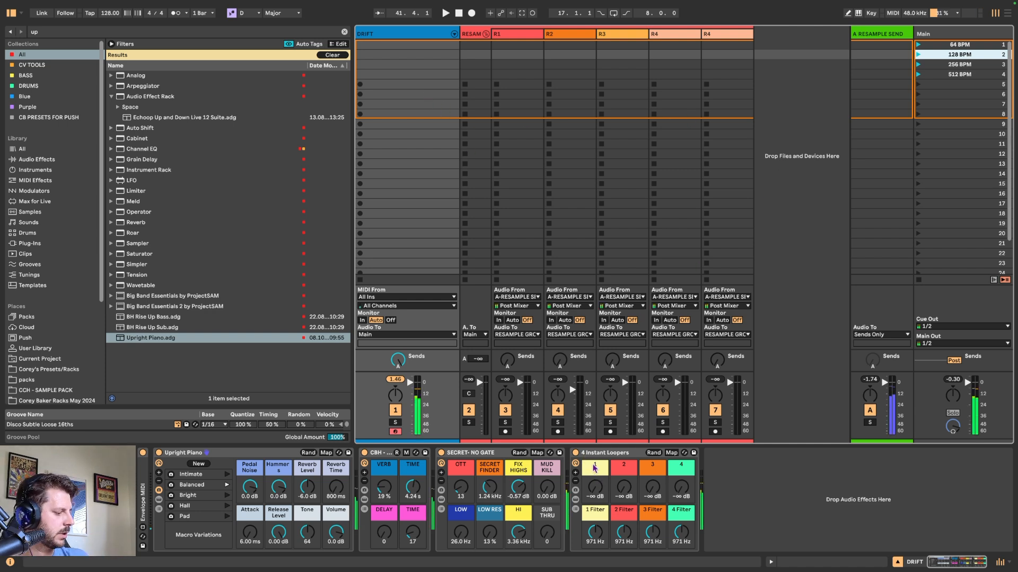
- Capture the piano by raising looper 1 to 0 dB, and launch the 64 BPM scene
{"action": "left_click_drag", "start_coordinate": [595, 486], "coordinate": [597, 541]}
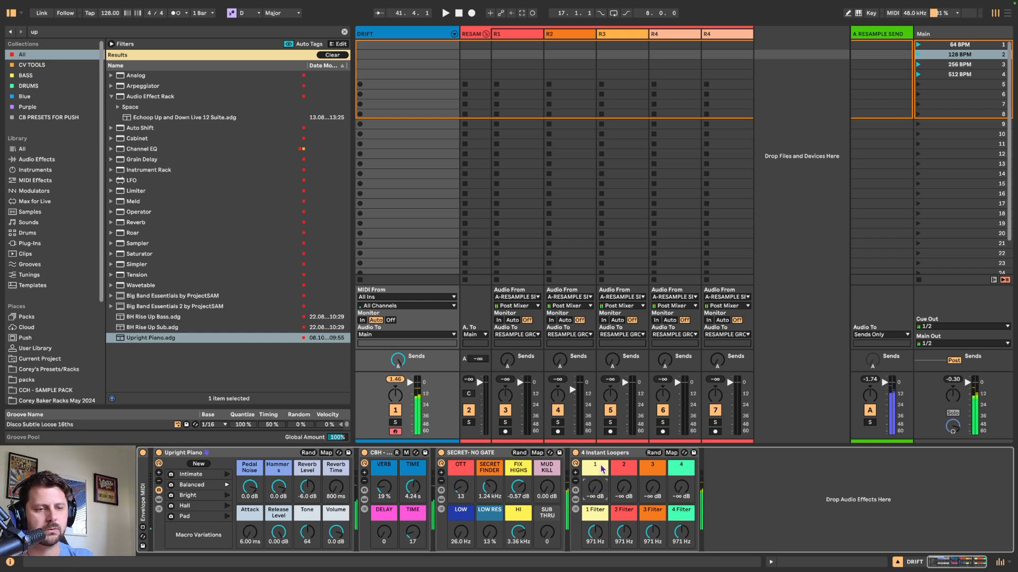
{"action": "left_click_drag", "start_coordinate": [594, 490], "coordinate": [602, 446]}
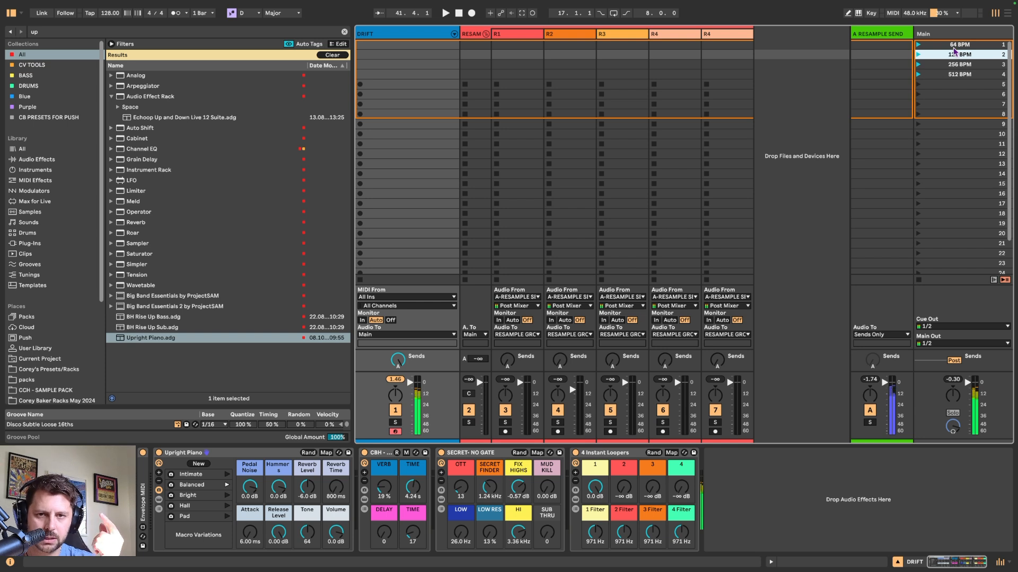
{"action": "left_click", "coordinate": [919, 46]}
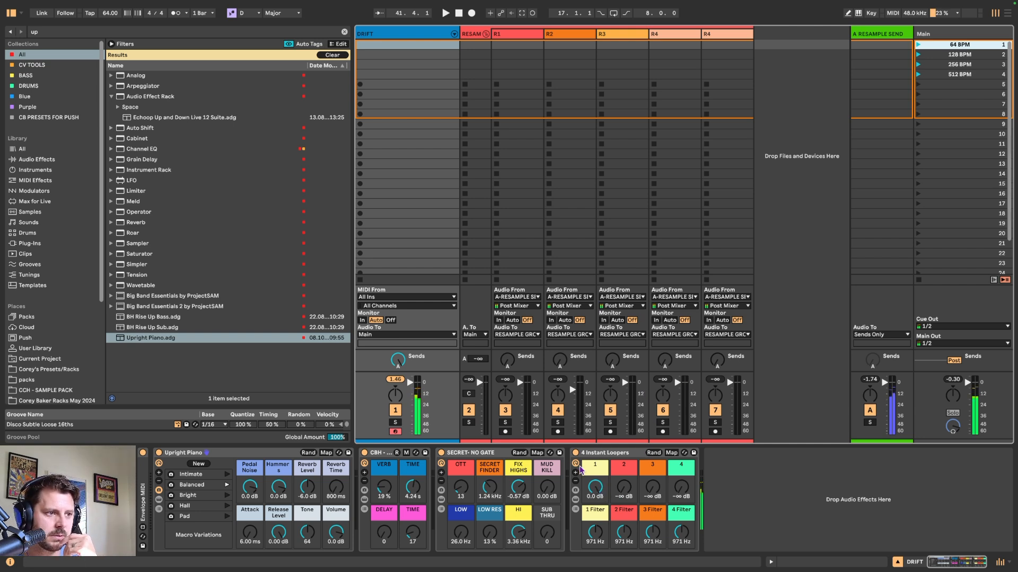
- Arm the R1 track, record the slowed loop into its fifth clip slot, and play the recording back
{"action": "left_click", "coordinate": [504, 432]}
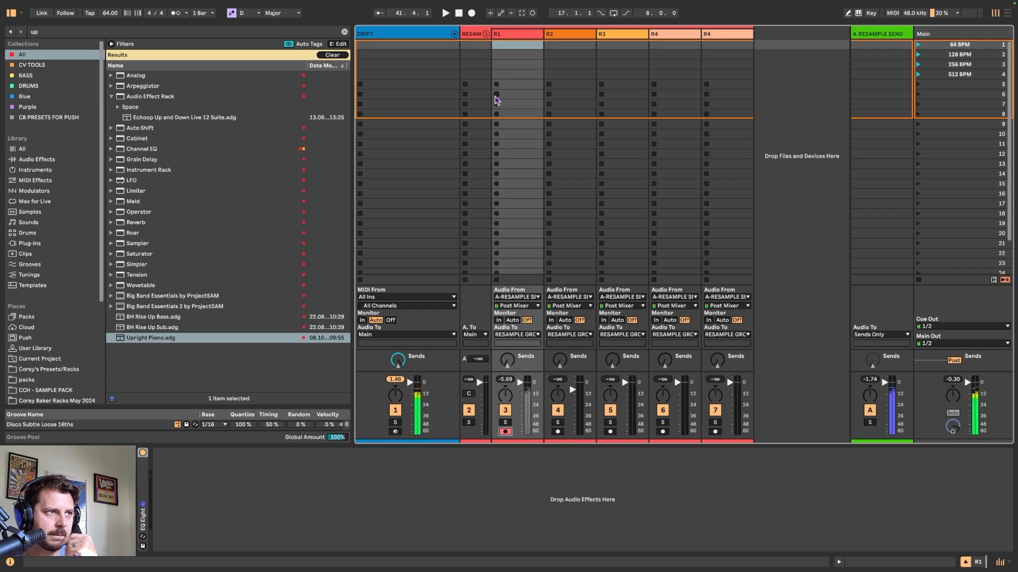
{"action": "left_click", "coordinate": [496, 85]}
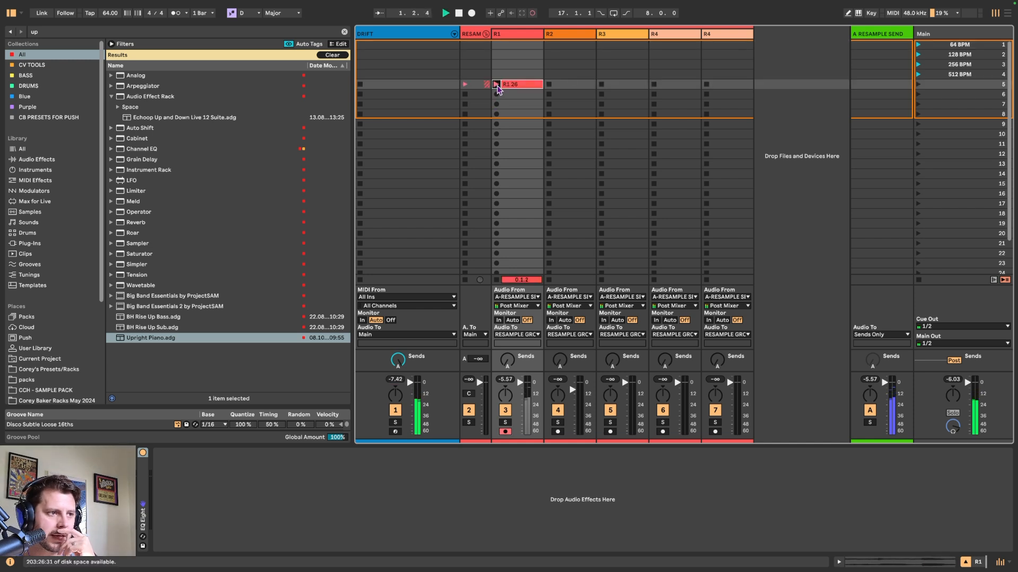
{"action": "left_click", "coordinate": [496, 85]}
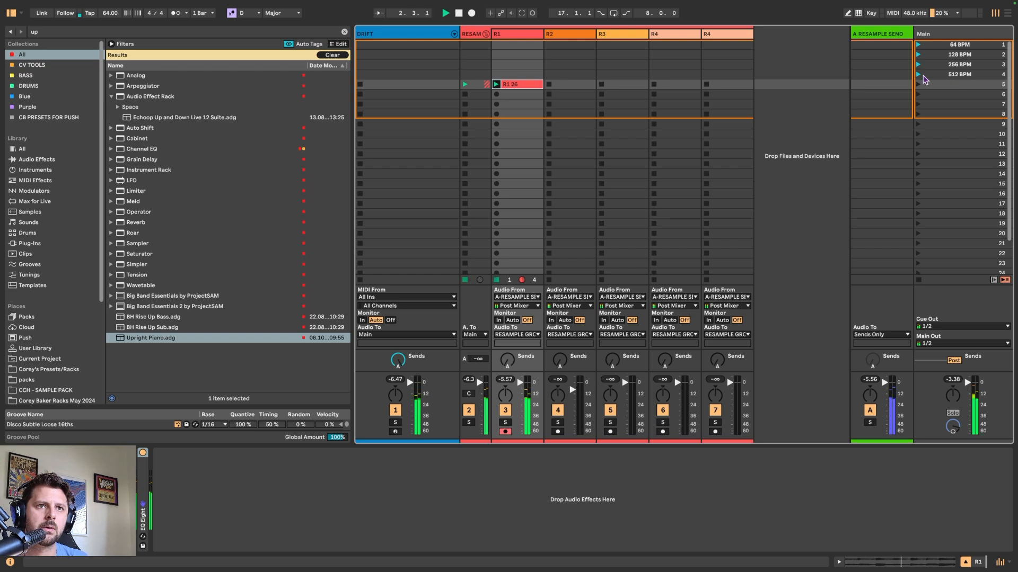
- Launch the 512 BPM scene, return looper 1 to -inf dB, and arm DRIFT again
{"action": "left_click", "coordinate": [921, 76]}
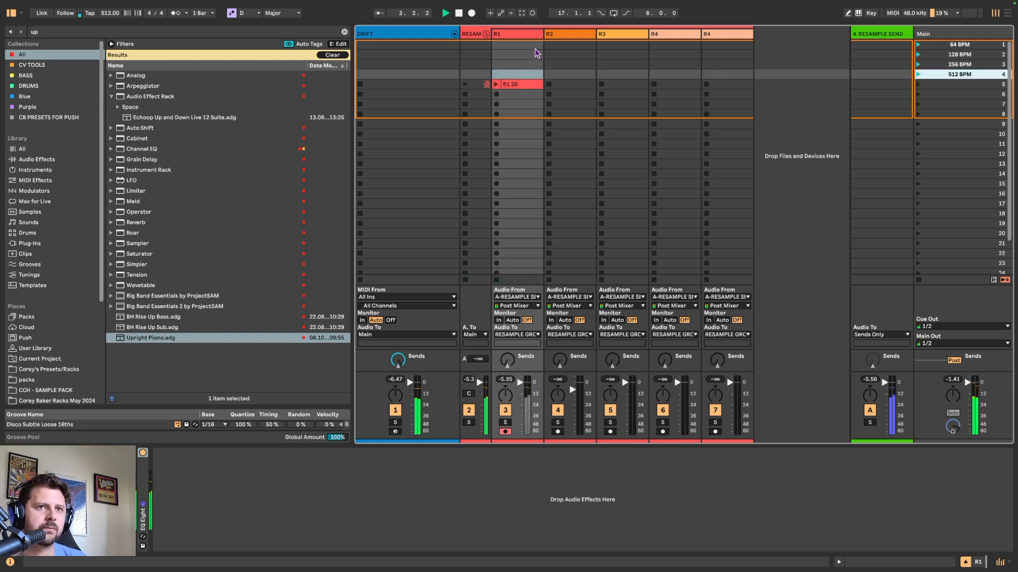
{"action": "left_click", "coordinate": [392, 35]}
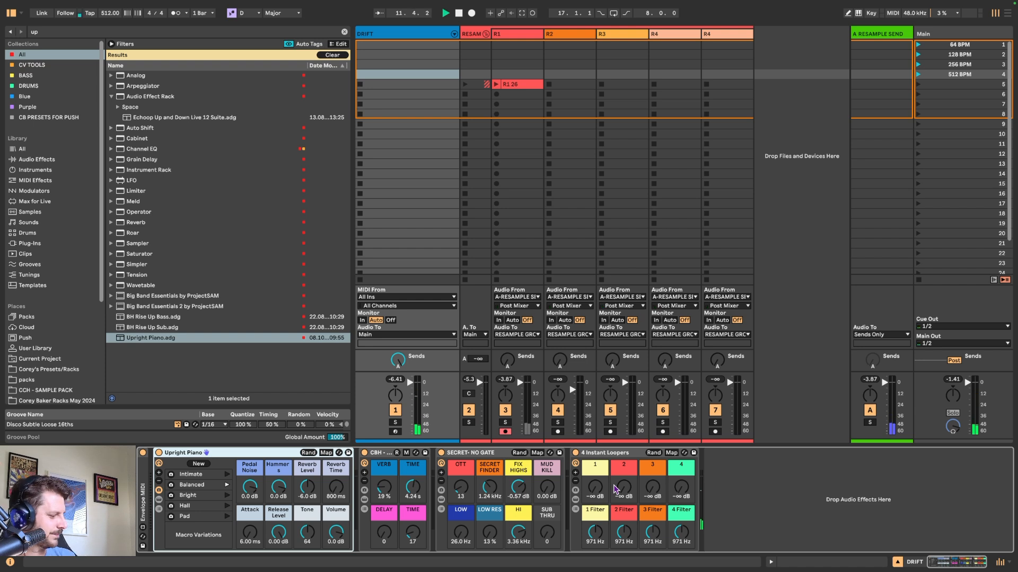
{"action": "left_click", "coordinate": [395, 431]}
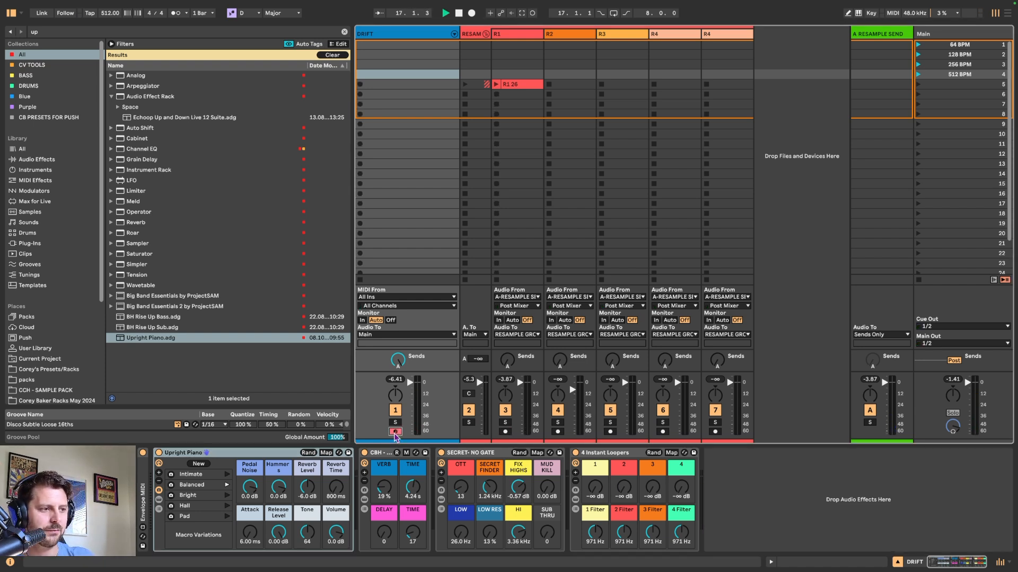
- Slow the new loop with the 256 BPM scene, stop the transport, and launch the 128 BPM scene
{"action": "left_click", "coordinate": [918, 65]}
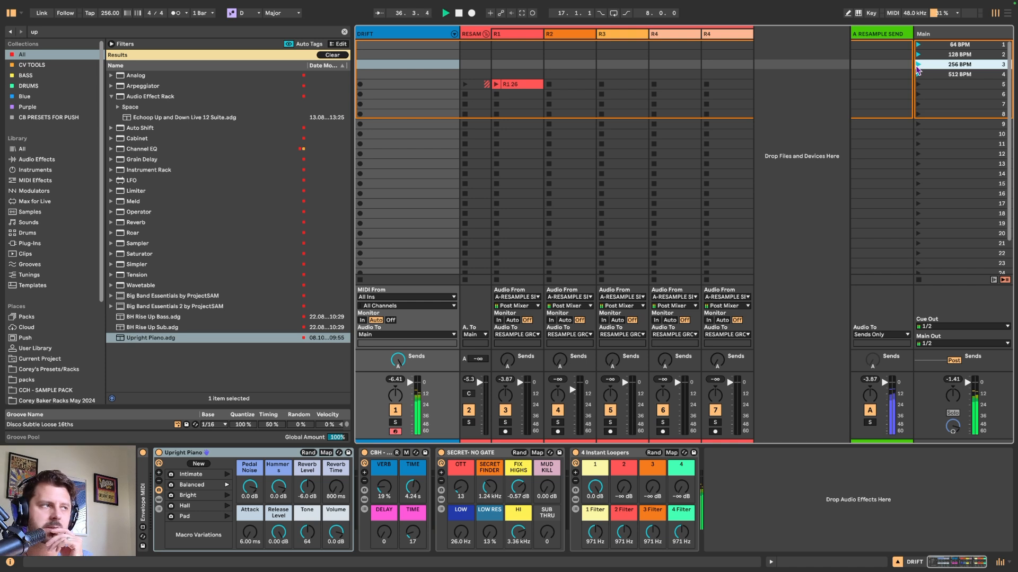
{"action": "left_click", "coordinate": [459, 14]}
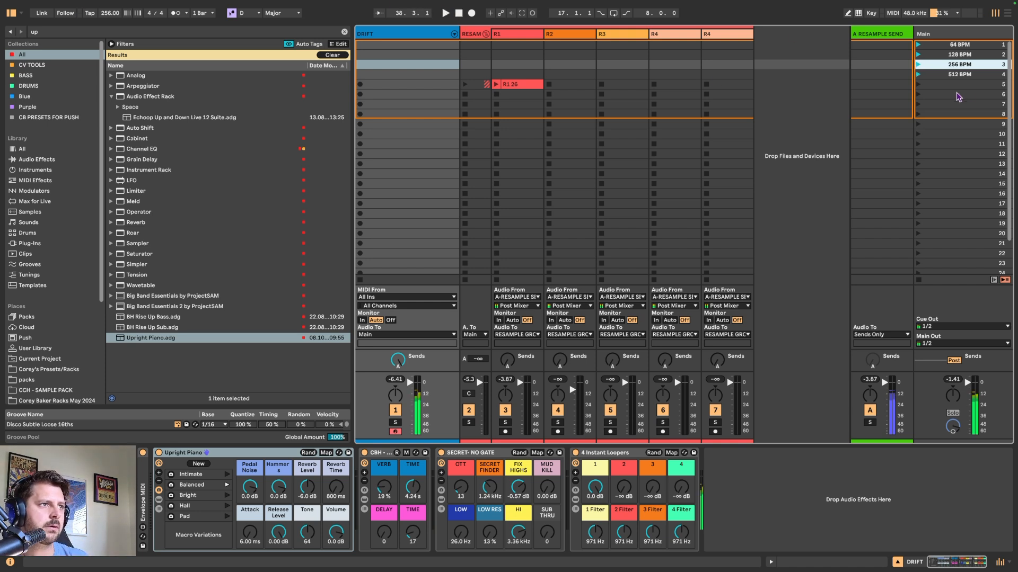
{"action": "left_click", "coordinate": [920, 55]}
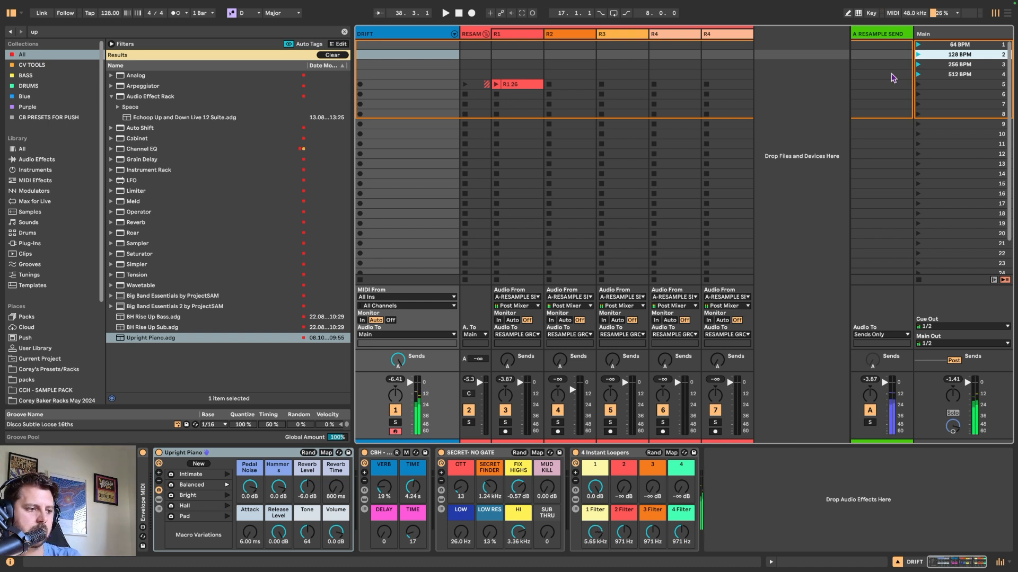
- Copy the CBH reverb-delay rack after the 4 Instant Loopers with VERB 46% and TIME 9.95 s, and launch the 64 BPM scene
{"action": "left_click_drag", "start_coordinate": [380, 459], "coordinate": [758, 485]}
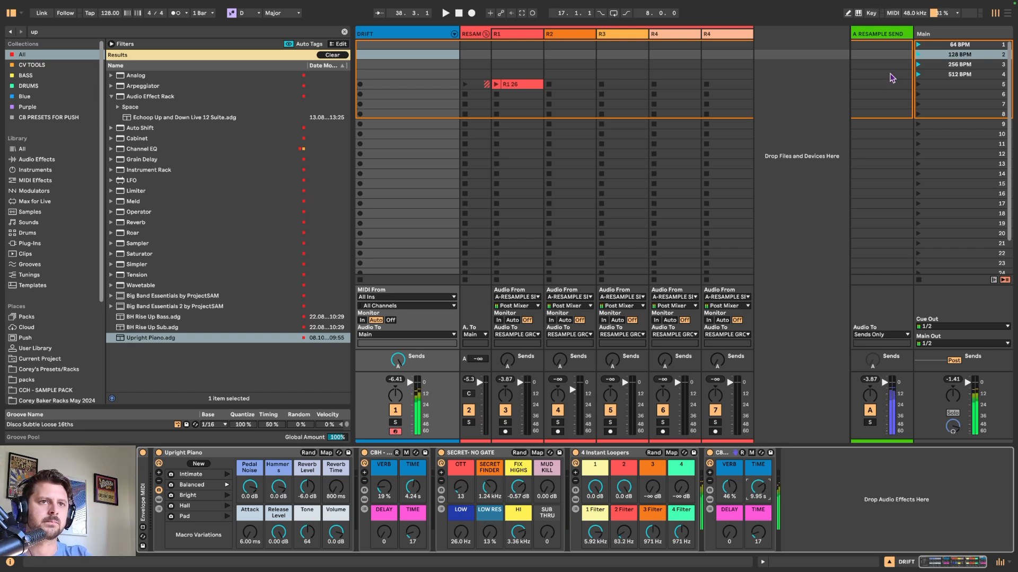
{"action": "left_click", "coordinate": [918, 45]}
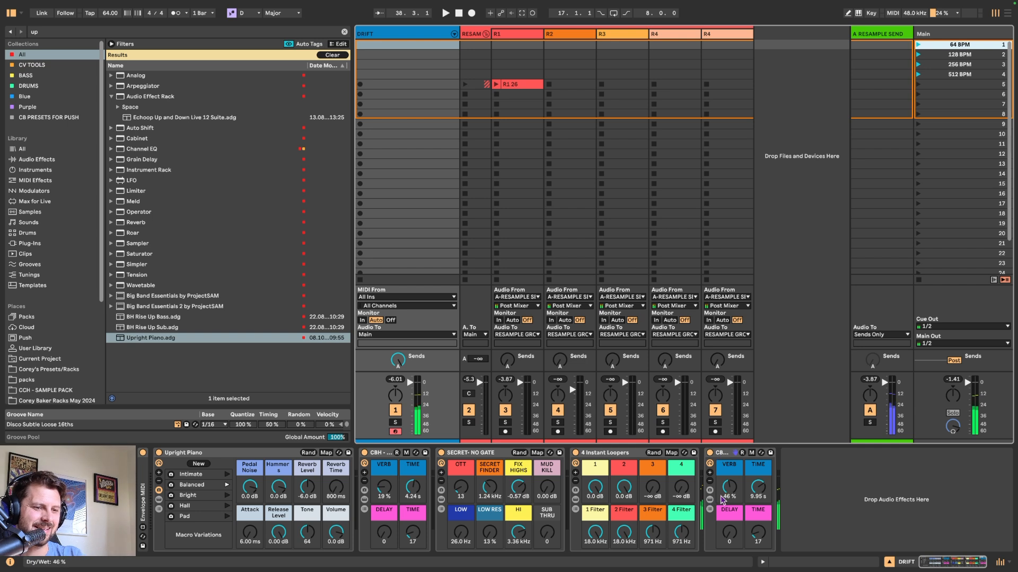
- Raise the second CBH rack to VERB 57% and TIME 54.8 s, and add the 1 Instant Looper rack after it on DRIFT
{"action": "left_click_drag", "start_coordinate": [729, 487], "coordinate": [758, 467]}
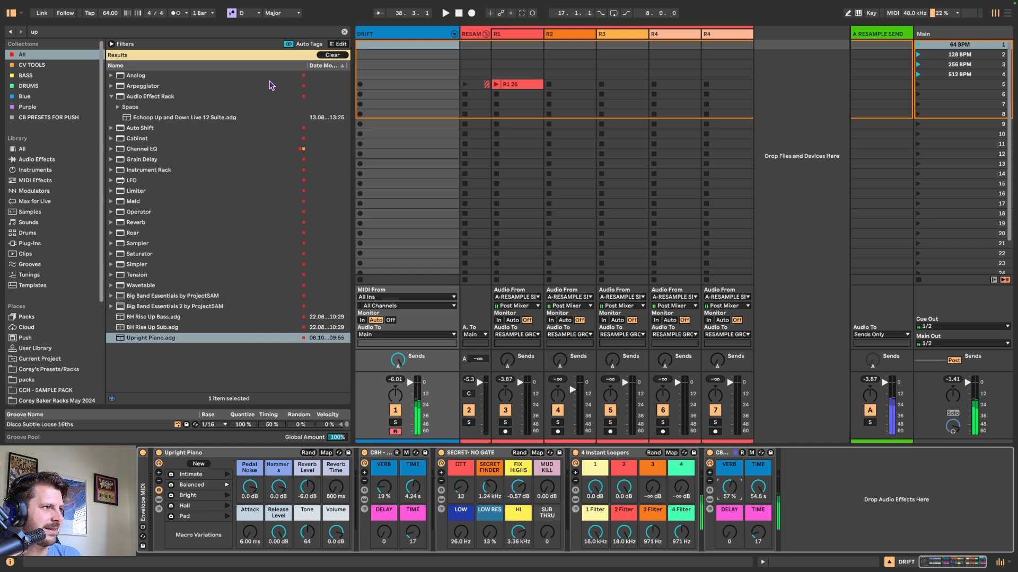
{"action": "left_click", "coordinate": [219, 33]}
{"action": "type", "text": "i"}
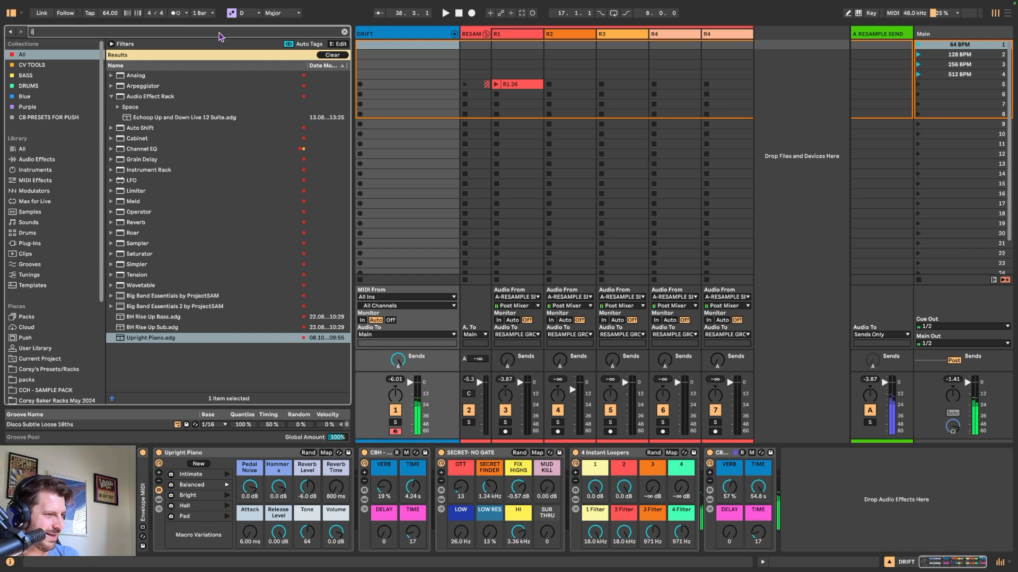
{"action": "type", "text": "ns"}
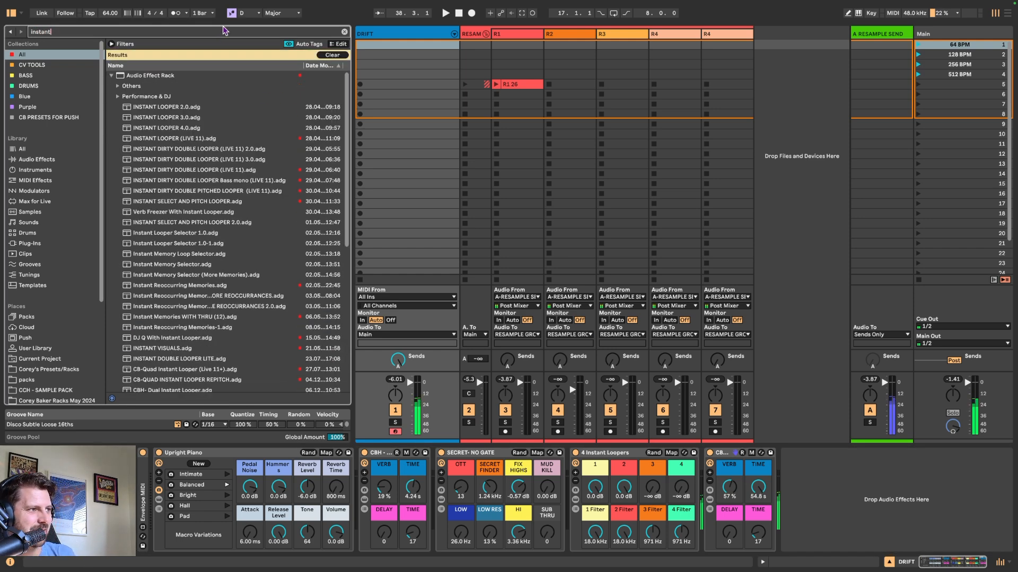
{"action": "type", "text": "tant"}
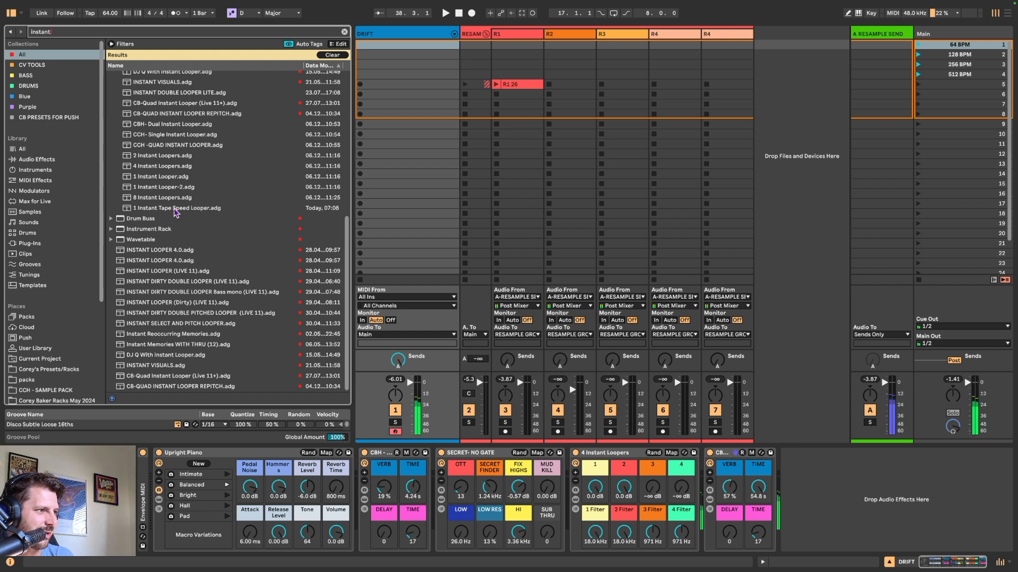
{"action": "left_click_drag", "start_coordinate": [146, 181], "coordinate": [879, 496]}
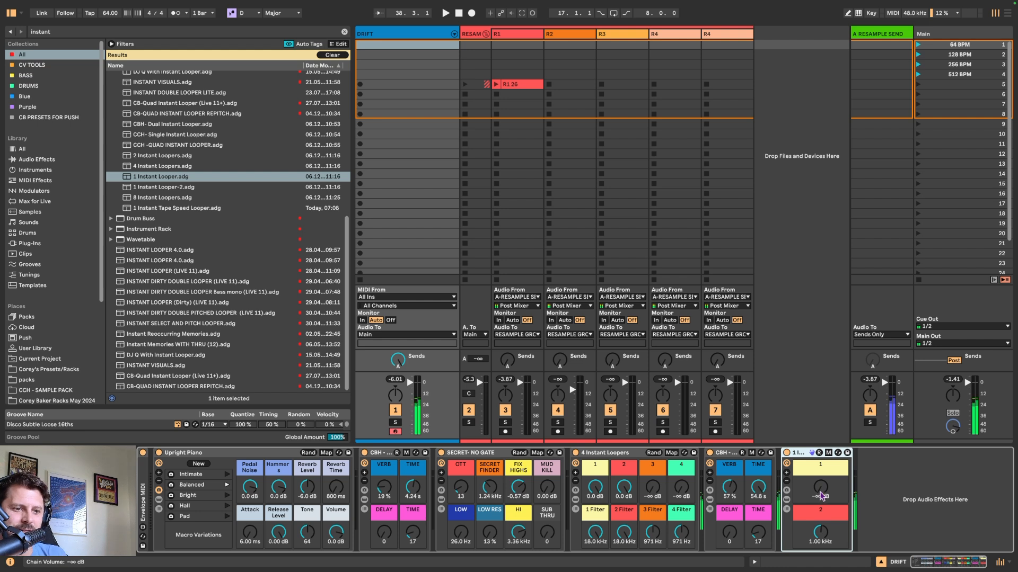
- Raise the 1 Instant Looper to 0.0 dB and lower loopers 1 and 2 of the 4 Instant Loopers to -inf dB
{"action": "left_click_drag", "start_coordinate": [820, 491], "coordinate": [819, 462]}
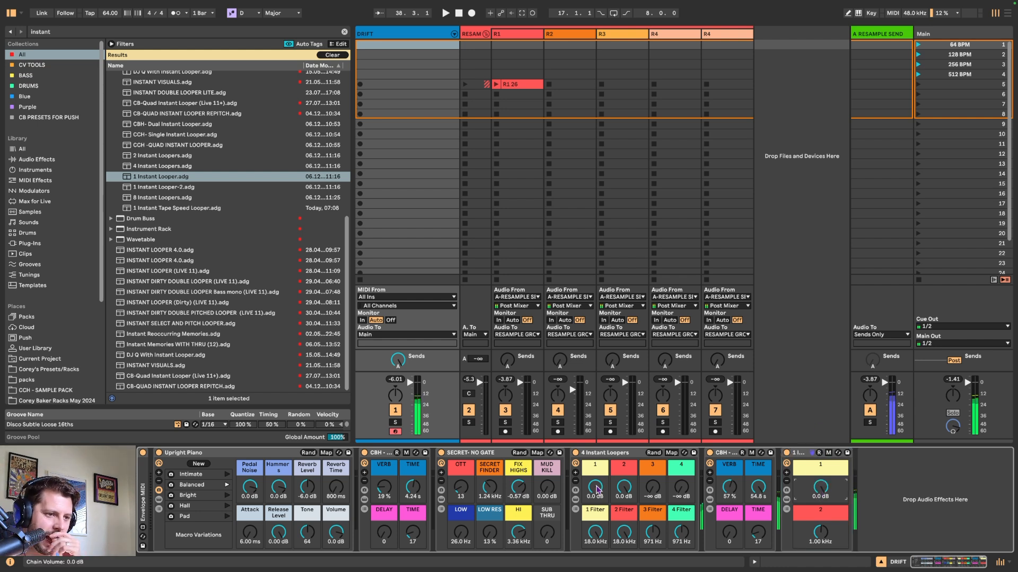
{"action": "left_click_drag", "start_coordinate": [595, 486], "coordinate": [625, 547]}
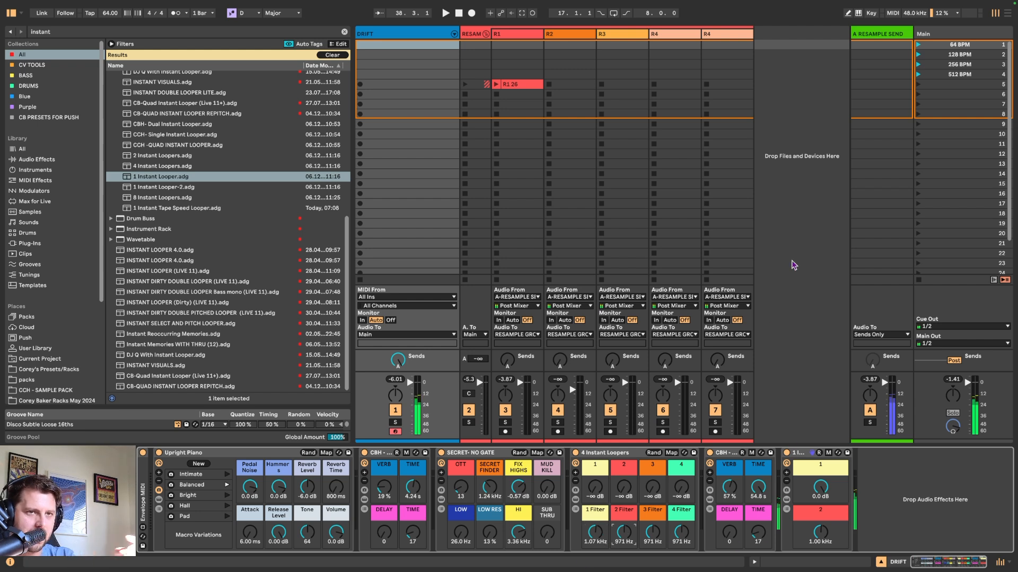
- Shift the loop speed with the 256 BPM and 512 BPM scenes, ending on the 128 BPM scene
{"action": "left_click", "coordinate": [919, 65]}
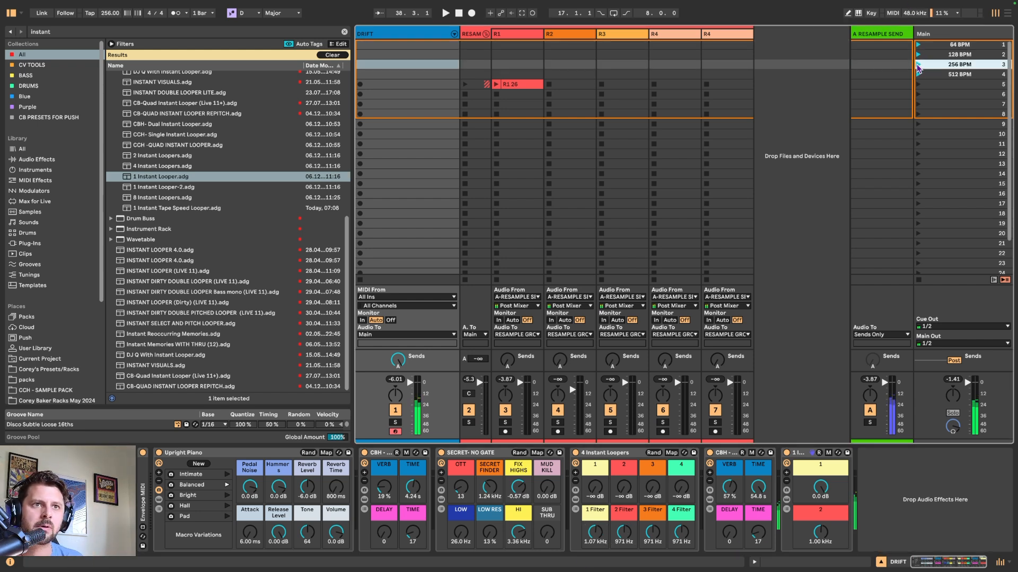
{"action": "left_click", "coordinate": [918, 75]}
{"action": "left_click", "coordinate": [919, 55]}
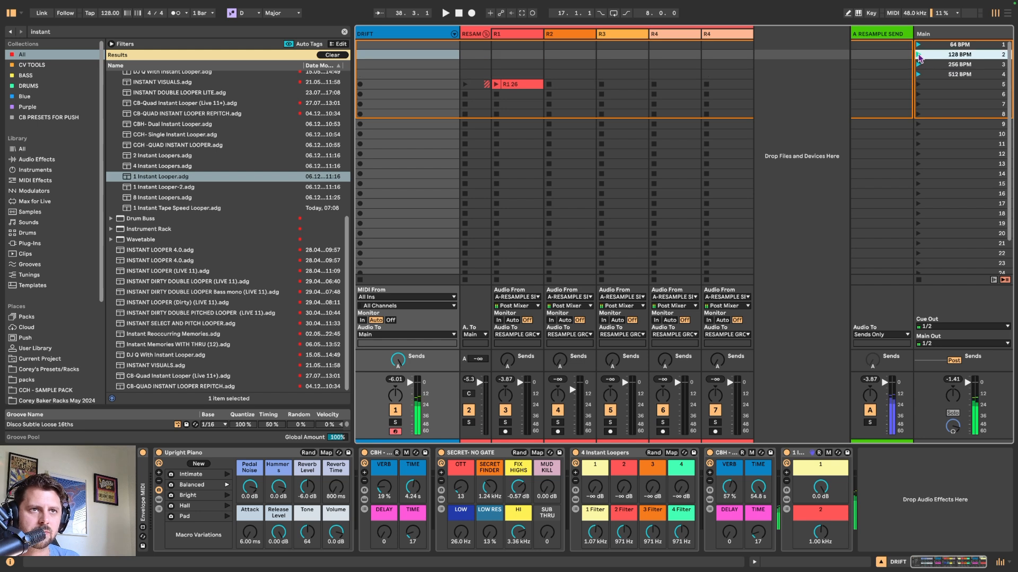
- Arm R1, record the loop into its sixth clip slot, and return the 1 Instant Looper to -inf dB
{"action": "left_click", "coordinate": [505, 432]}
{"action": "left_click", "coordinate": [496, 94]}
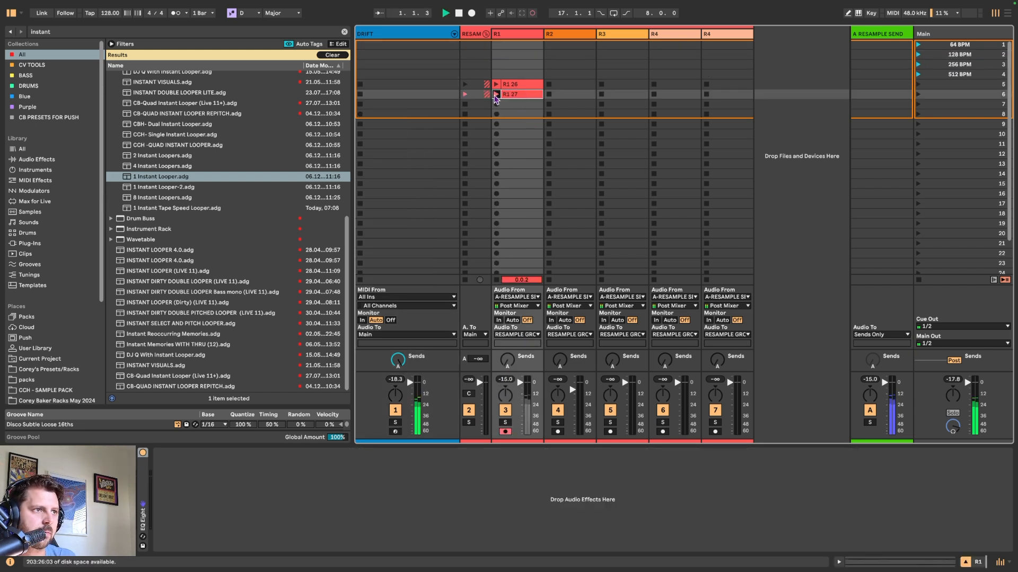
{"action": "left_click", "coordinate": [496, 280]}
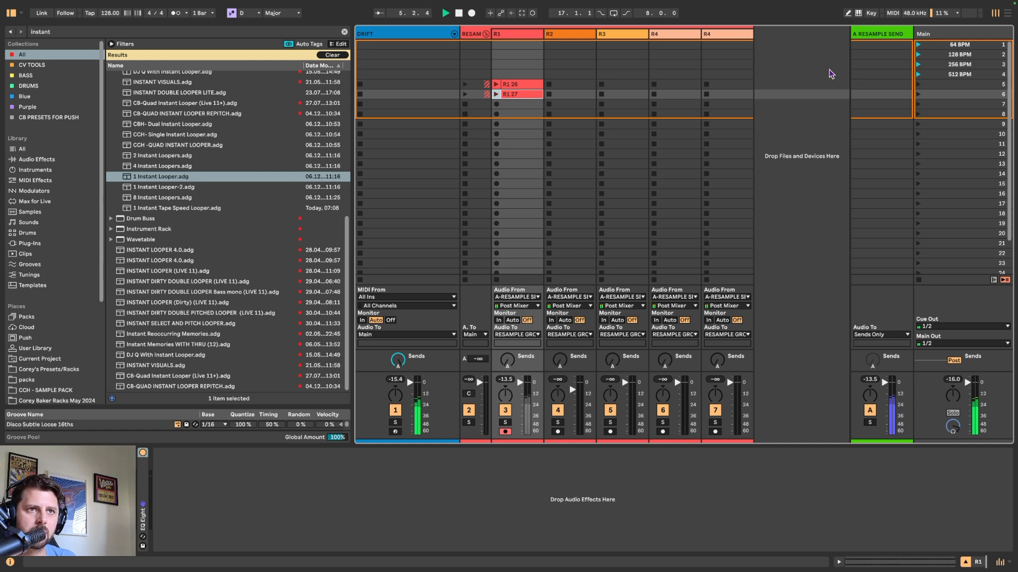
{"action": "left_click", "coordinate": [382, 36]}
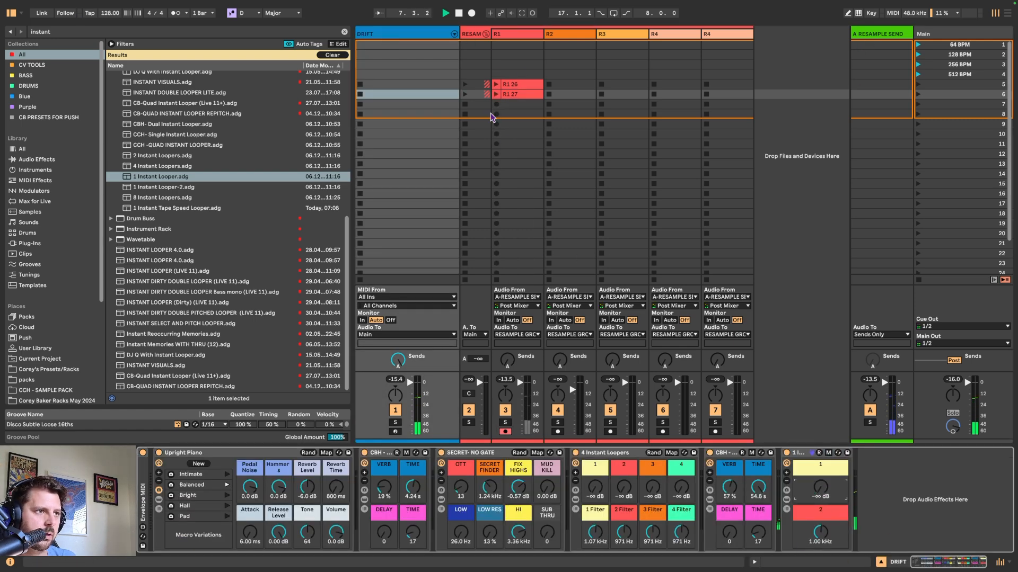
- Play back the R1 26 and R1 27 recordings in turn, and stop the transport with DRIFT selected
{"action": "left_click", "coordinate": [497, 94]}
{"action": "left_click", "coordinate": [497, 84]}
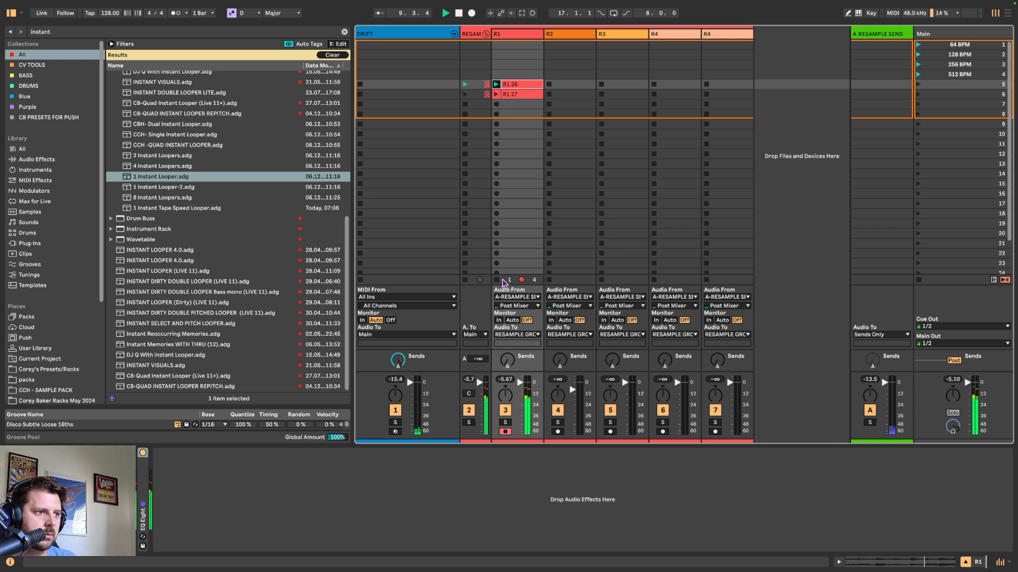
{"action": "left_click", "coordinate": [497, 94]}
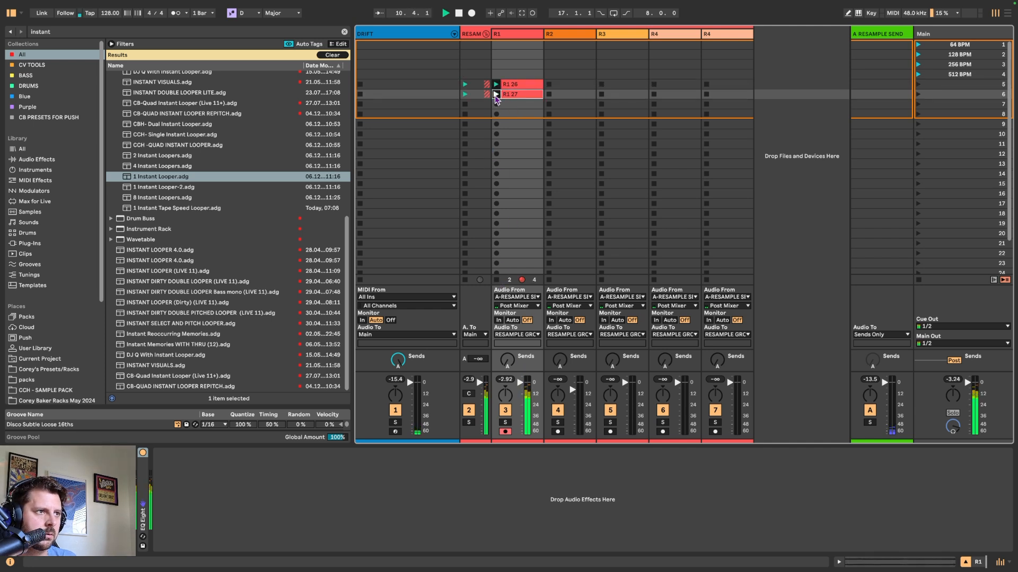
{"action": "left_click", "coordinate": [418, 36]}
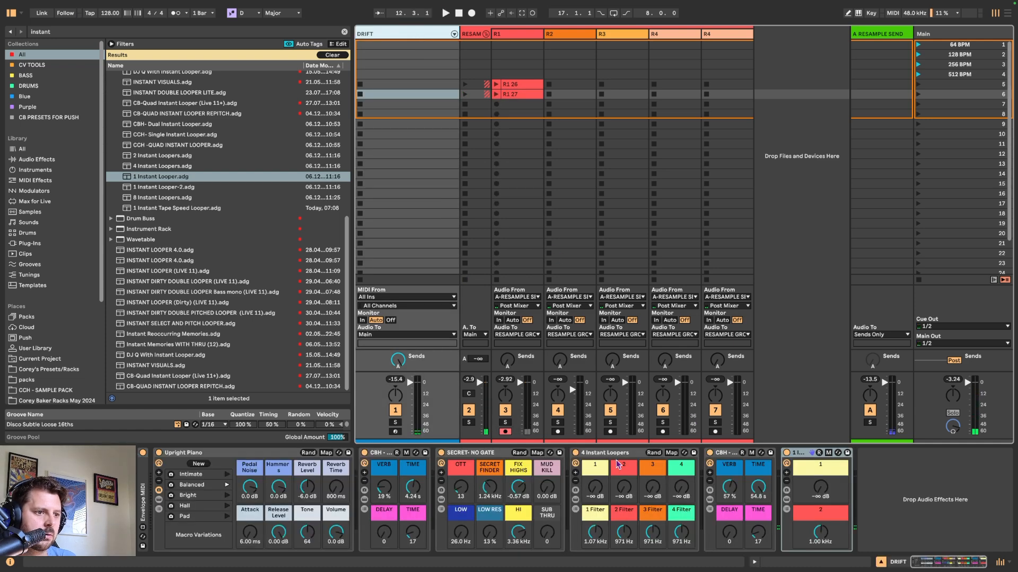
- Arm DRIFT and raise looper 1 of the 4 Instant Loopers to 0.0 dB to capture a new sound
{"action": "left_click", "coordinate": [617, 455]}
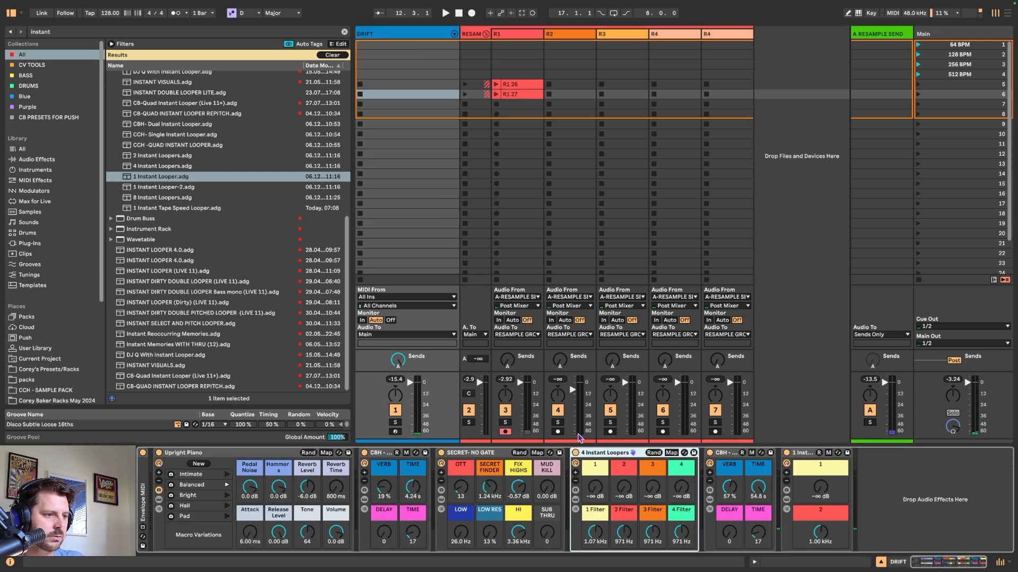
{"action": "left_click", "coordinate": [395, 431]}
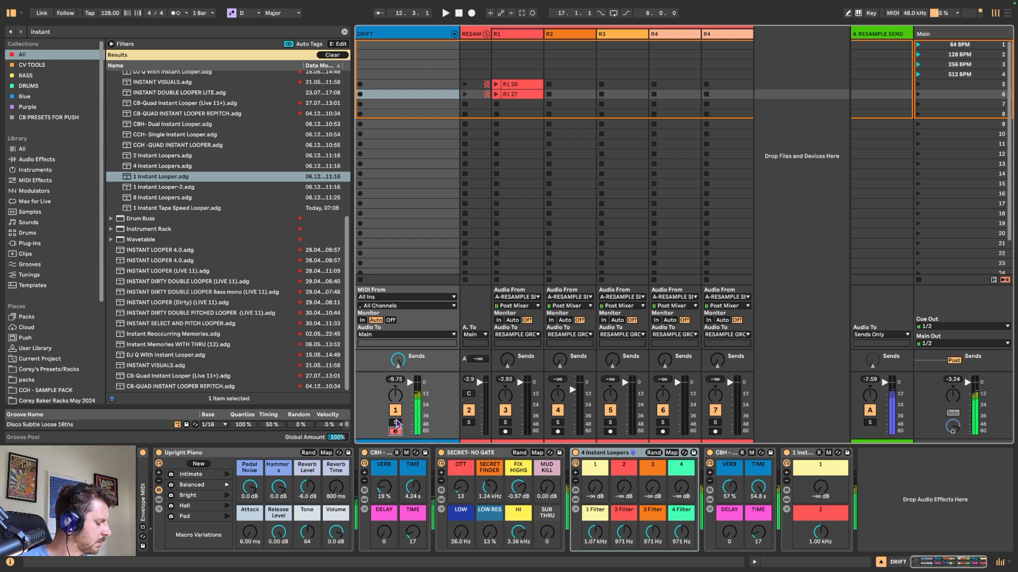
{"action": "left_click", "coordinate": [596, 489]}
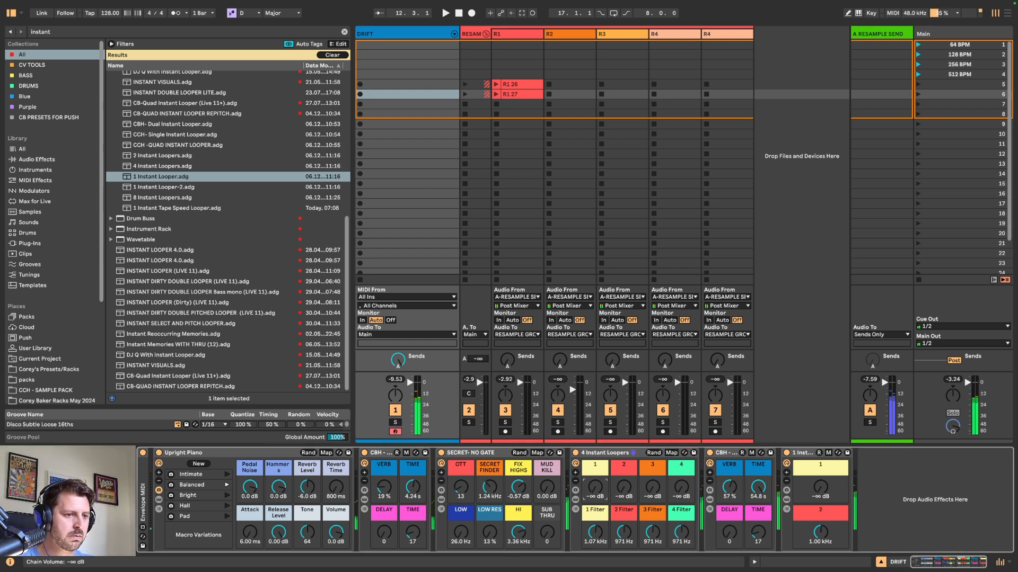
{"action": "left_click_drag", "start_coordinate": [596, 488], "coordinate": [595, 469]}
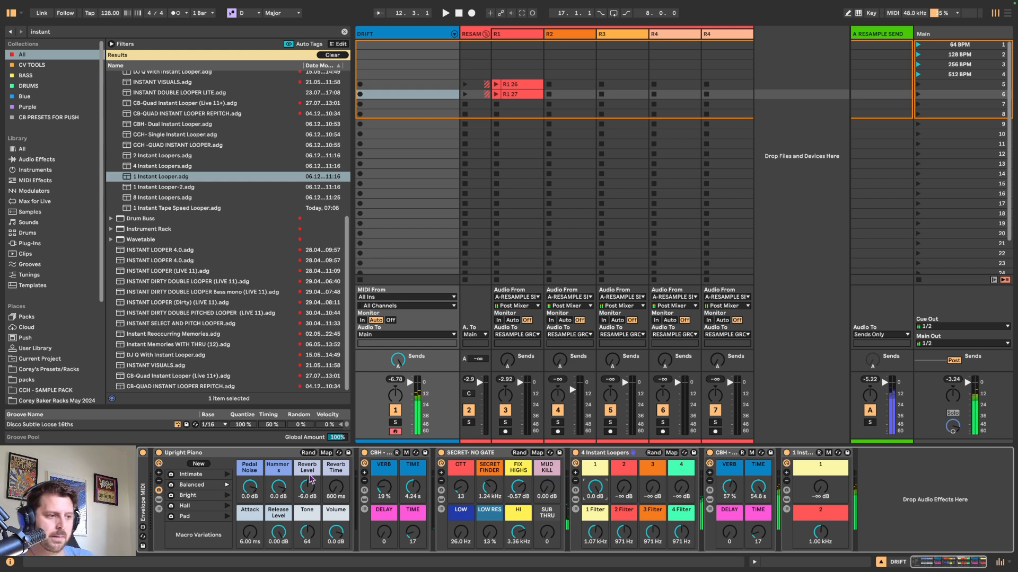
- Set the first CBH rack's VERB to 58% and move the second CBH rack ahead of the 4 Instant Loopers
{"action": "left_click_drag", "start_coordinate": [382, 491], "coordinate": [382, 465]}
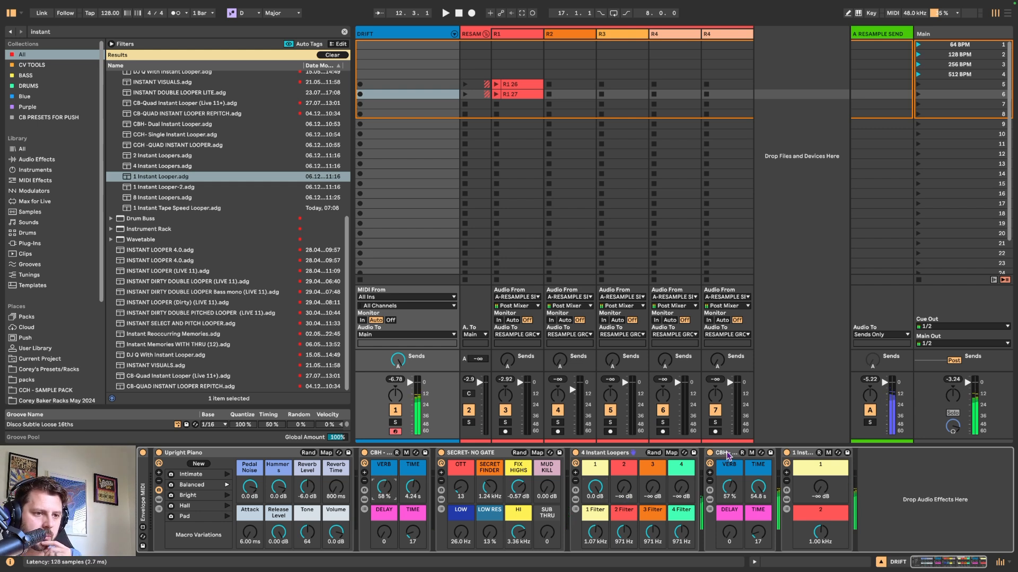
{"action": "left_click_drag", "start_coordinate": [725, 454], "coordinate": [567, 502]}
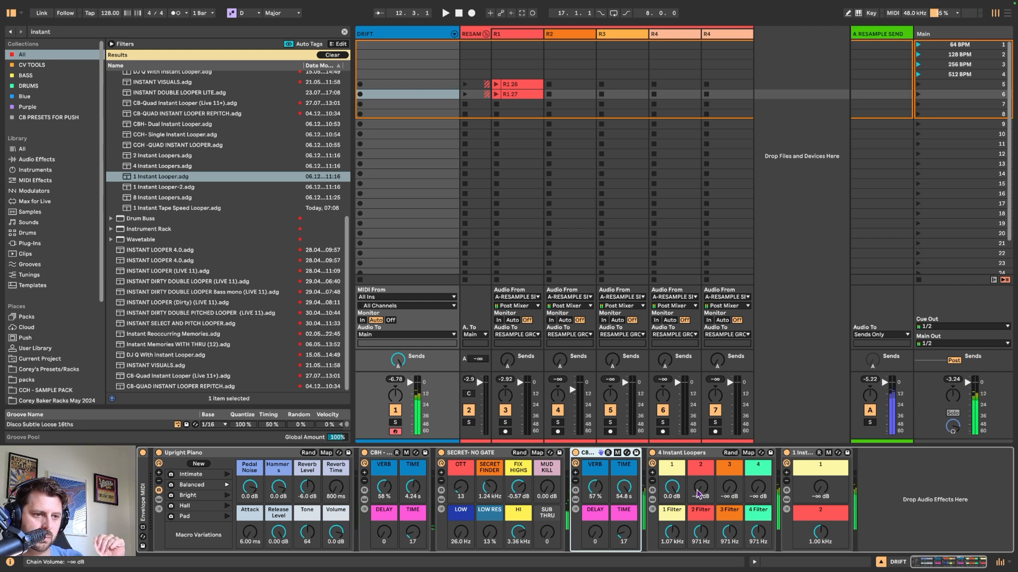
- Raise loopers 2 and 3 to 0.0 dB, setting the moved CBH rack to VERB 62%, TIME 25.6 s, DELAY 127 and delay TIME 44 between them
{"action": "left_click_drag", "start_coordinate": [698, 494], "coordinate": [697, 493]}
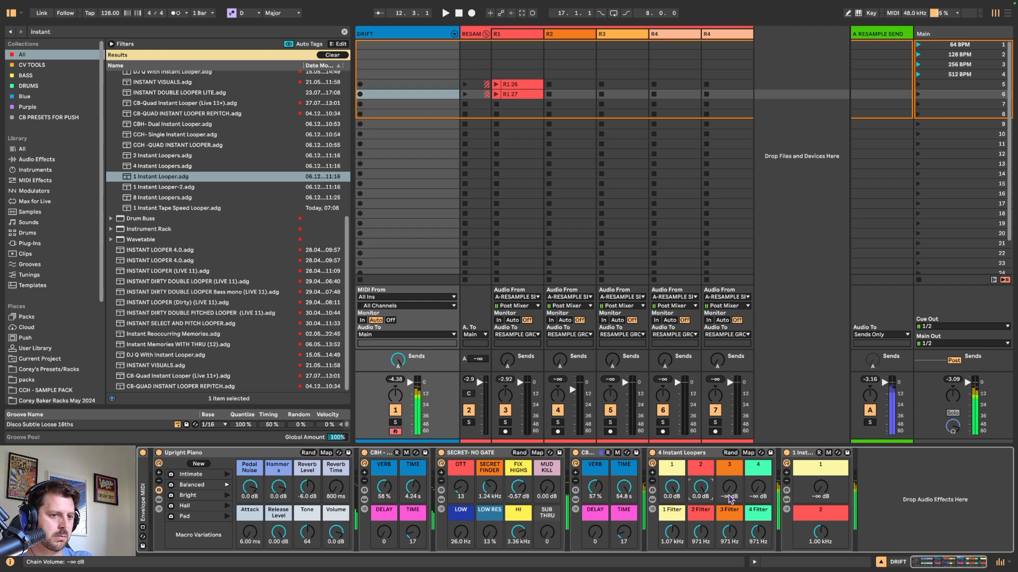
{"action": "left_click_drag", "start_coordinate": [595, 487], "coordinate": [595, 525]}
{"action": "left_click_drag", "start_coordinate": [595, 487], "coordinate": [588, 466]}
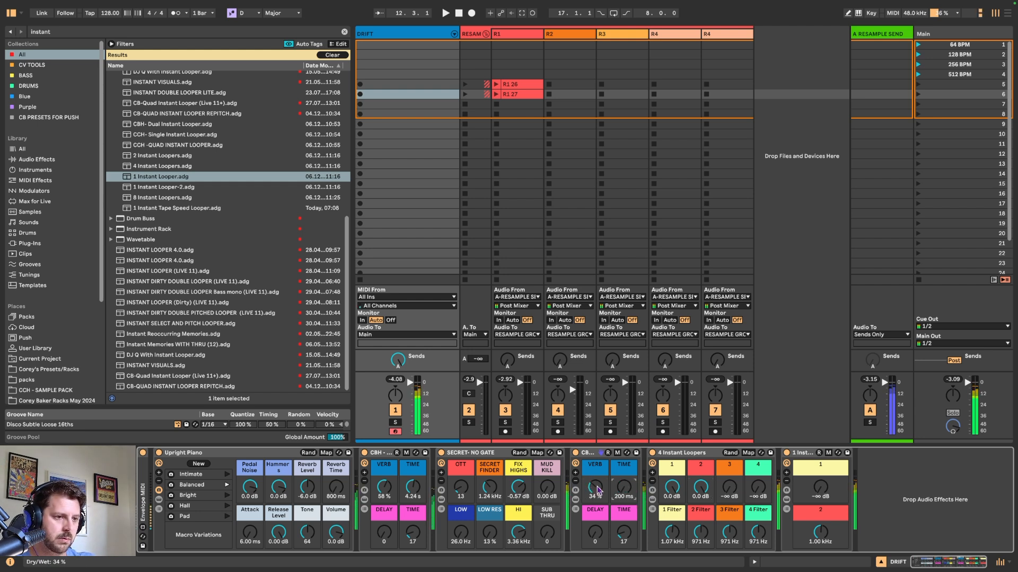
{"action": "left_click_drag", "start_coordinate": [595, 531], "coordinate": [595, 517]}
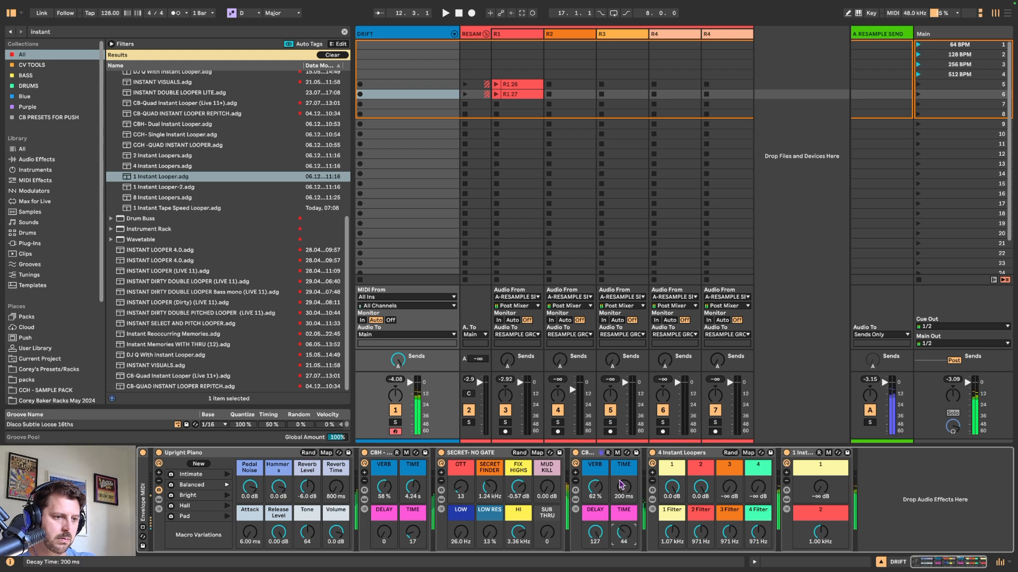
{"action": "left_click_drag", "start_coordinate": [624, 487], "coordinate": [624, 466]}
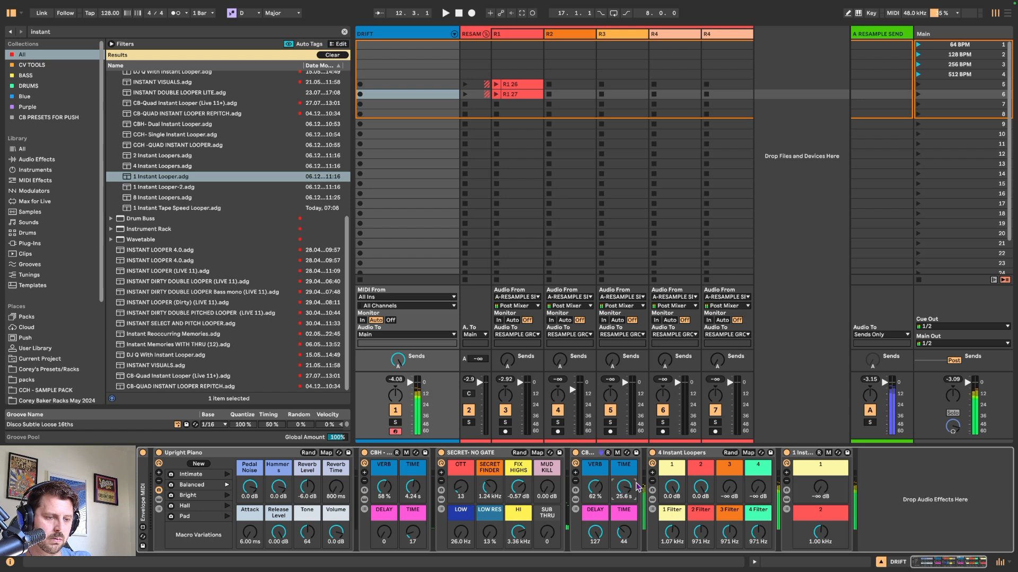
{"action": "left_click_drag", "start_coordinate": [728, 493], "coordinate": [729, 466]}
- Reset the moved CBH rack to VERB 0%, reverb TIME 200 ms and DELAY 0, and launch the 64 BPM scene
{"action": "left_click_drag", "start_coordinate": [602, 487], "coordinate": [600, 555]}
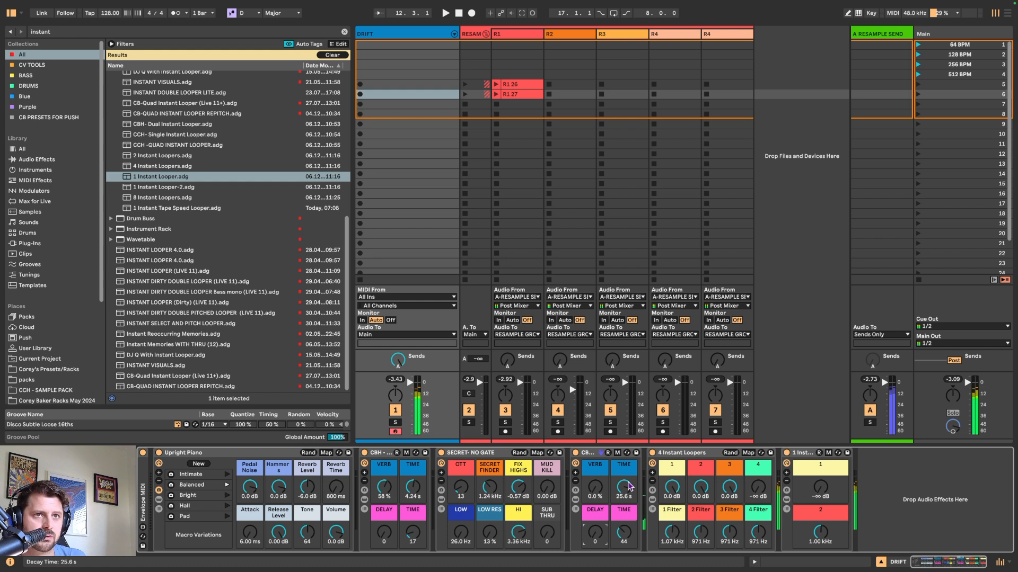
{"action": "left_click_drag", "start_coordinate": [631, 485], "coordinate": [620, 492]}
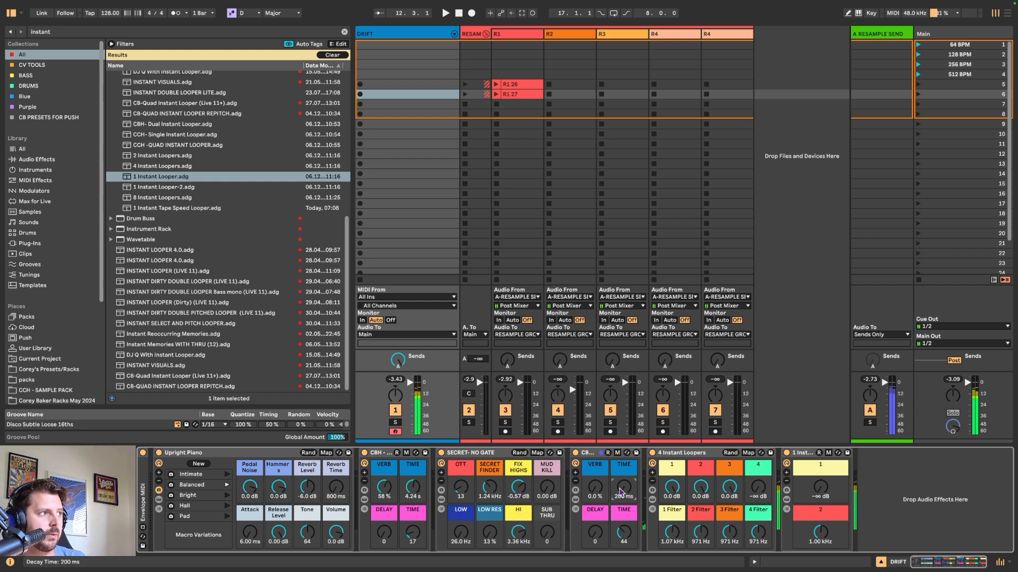
{"action": "left_click", "coordinate": [918, 46]}
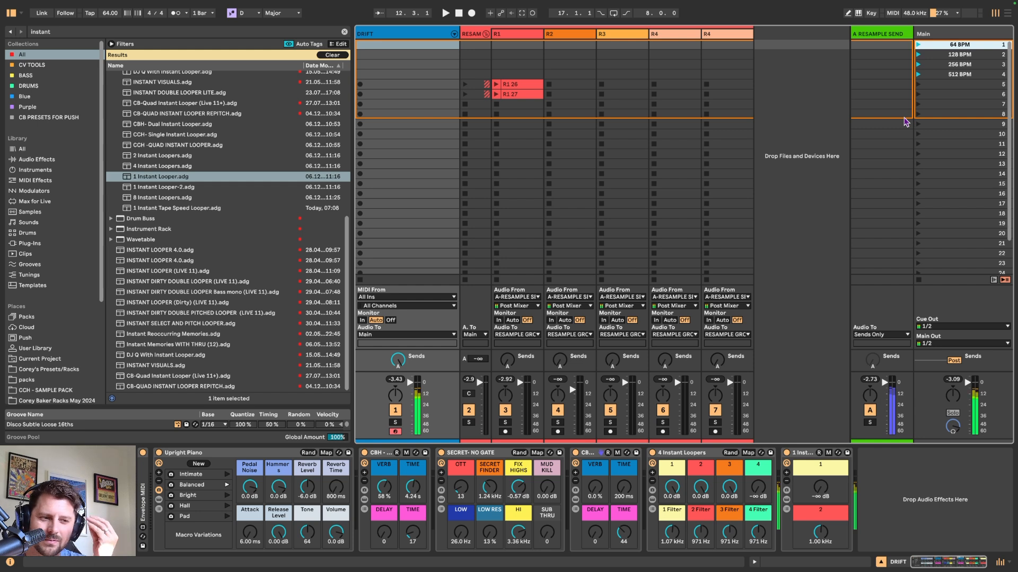
- Arm R1, record the layered loop into its seventh clip slot, and trim the recorded clip's loop length to 8 bars
{"action": "left_click", "coordinate": [505, 431]}
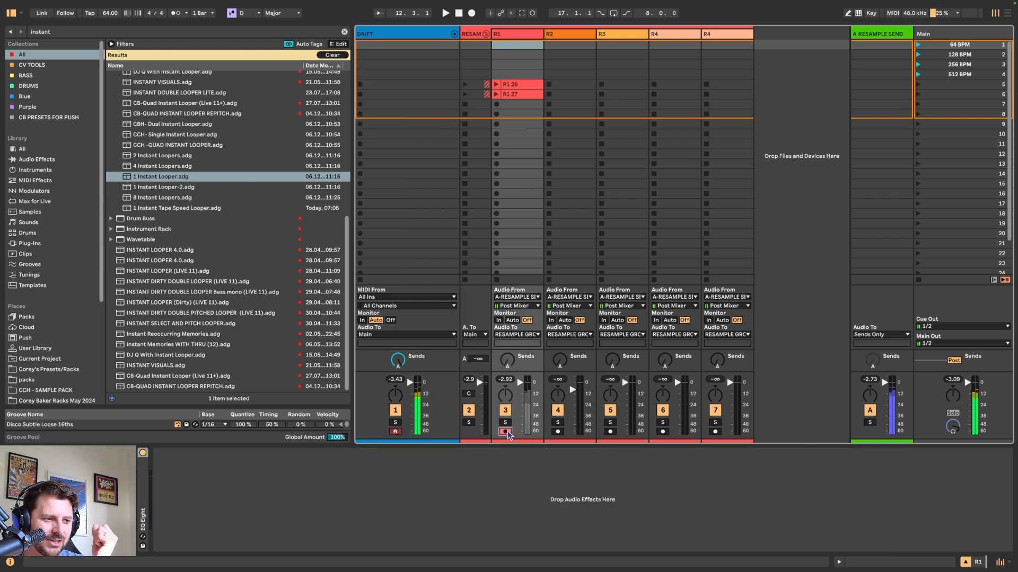
{"action": "left_click", "coordinate": [497, 104]}
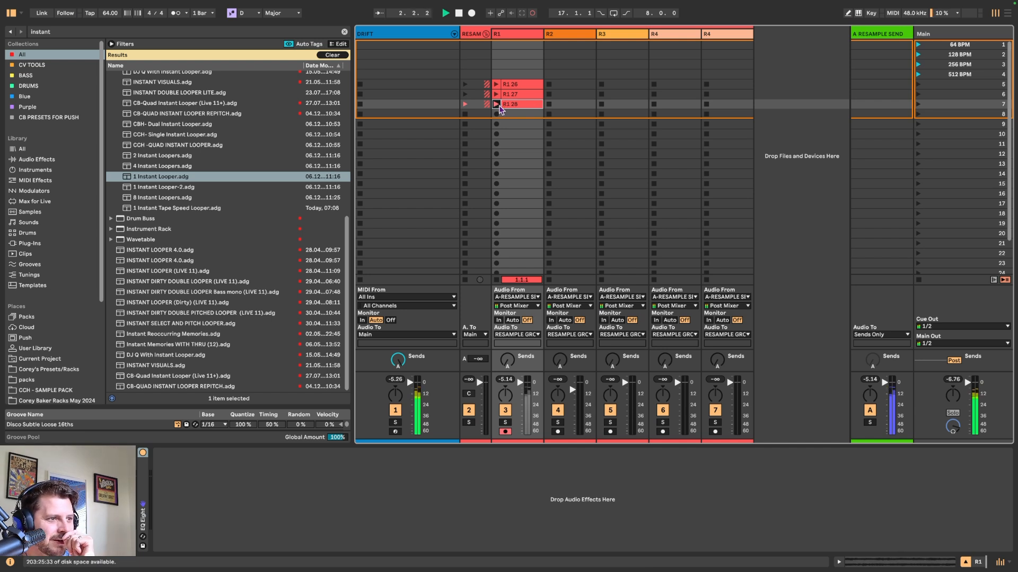
{"action": "double_click", "coordinate": [508, 105]}
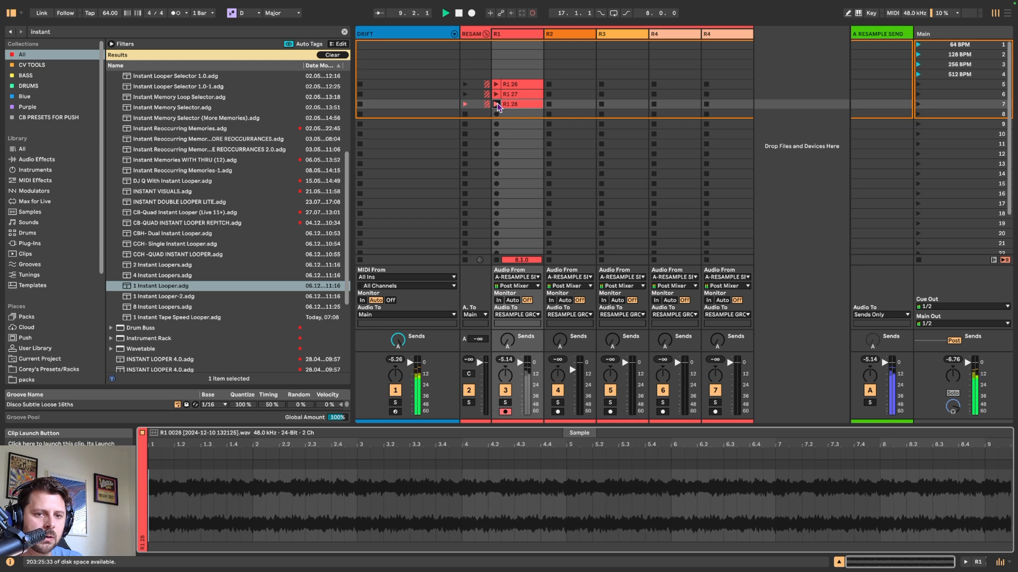
{"action": "left_click", "coordinate": [497, 105]}
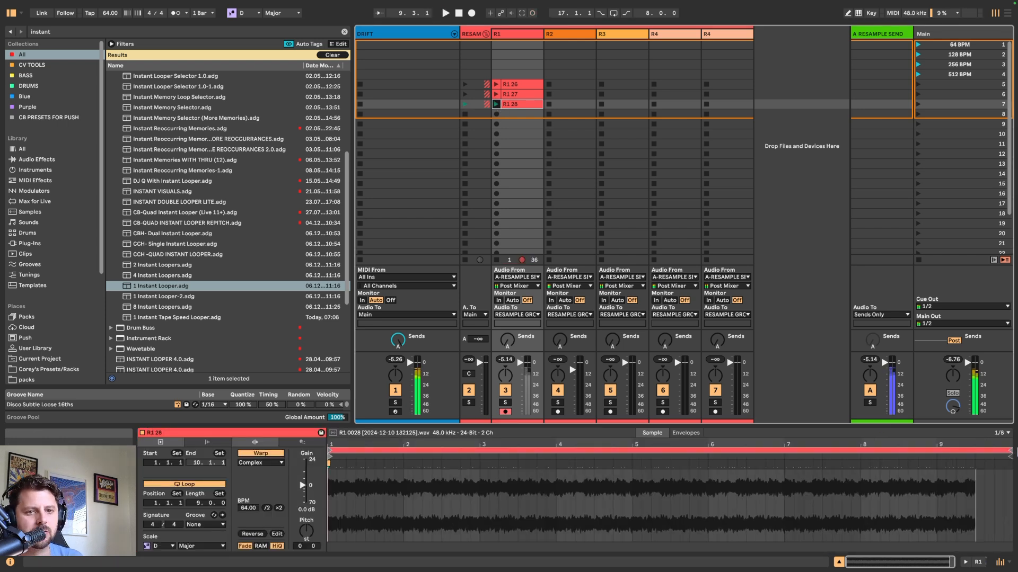
{"action": "mouse_move", "coordinate": [1011, 448]}
{"action": "left_mouse_down"}
{"action": "mouse_move", "coordinate": [909, 449]}
{"action": "mouse_move", "coordinate": [935, 449]}
{"action": "left_mouse_up"}
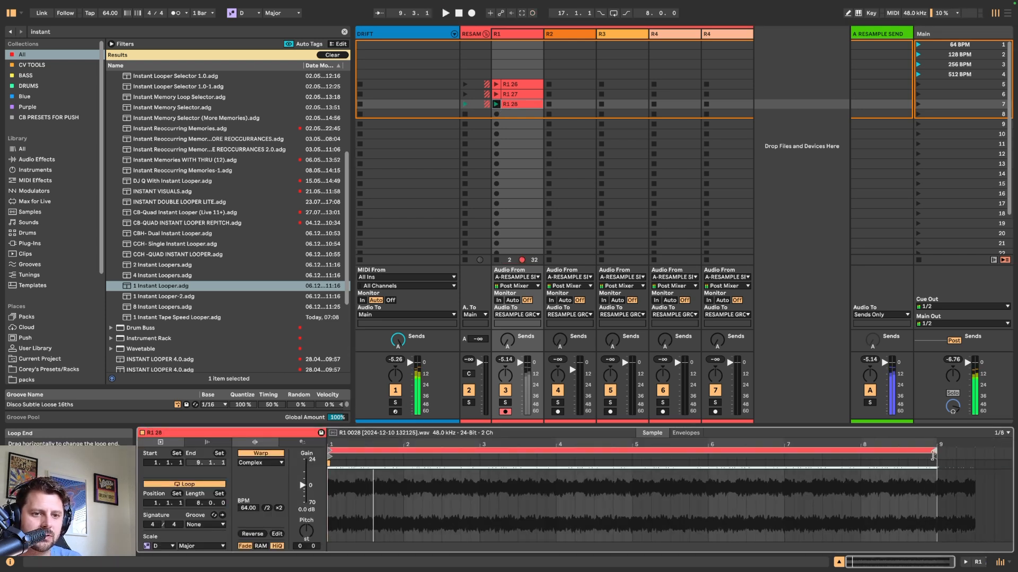
- Deactivate the DRIFT track and launch the 128 BPM scene
{"action": "left_click", "coordinate": [395, 391]}
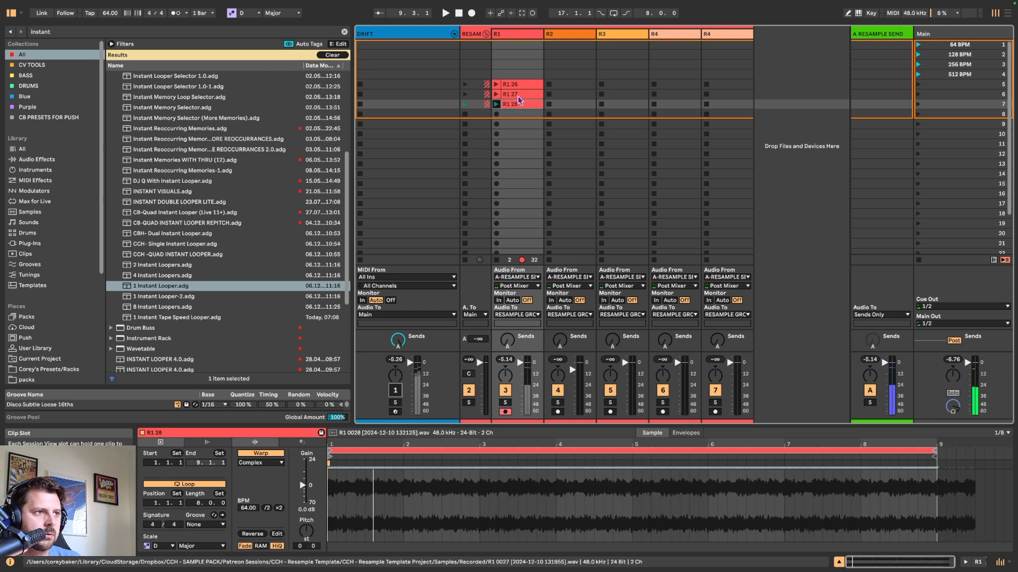
{"action": "left_click", "coordinate": [919, 55]}
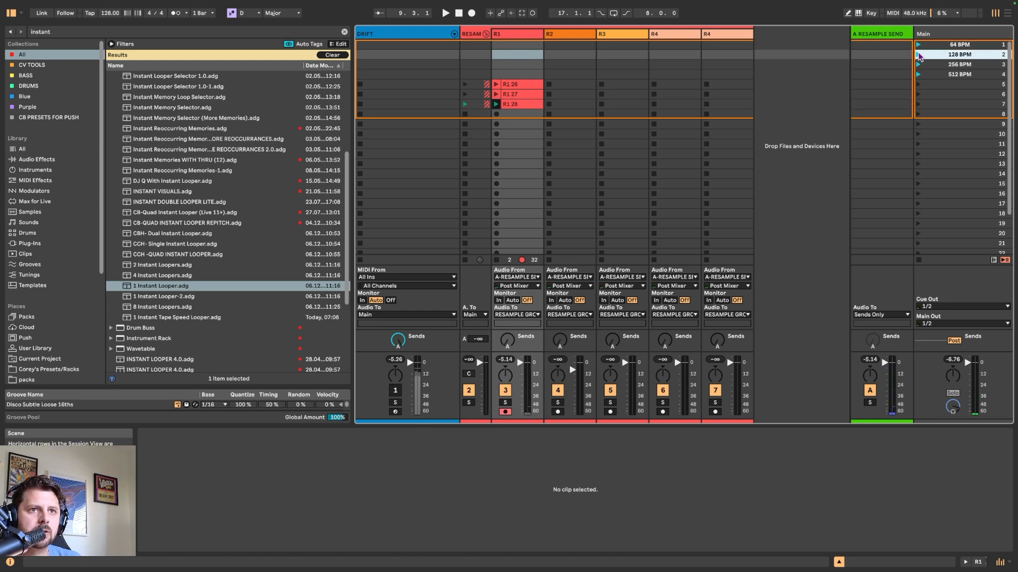
- Launch the R1 28 clip, double its segment BPM to 128.00, and restart playback
{"action": "left_click", "coordinate": [498, 104]}
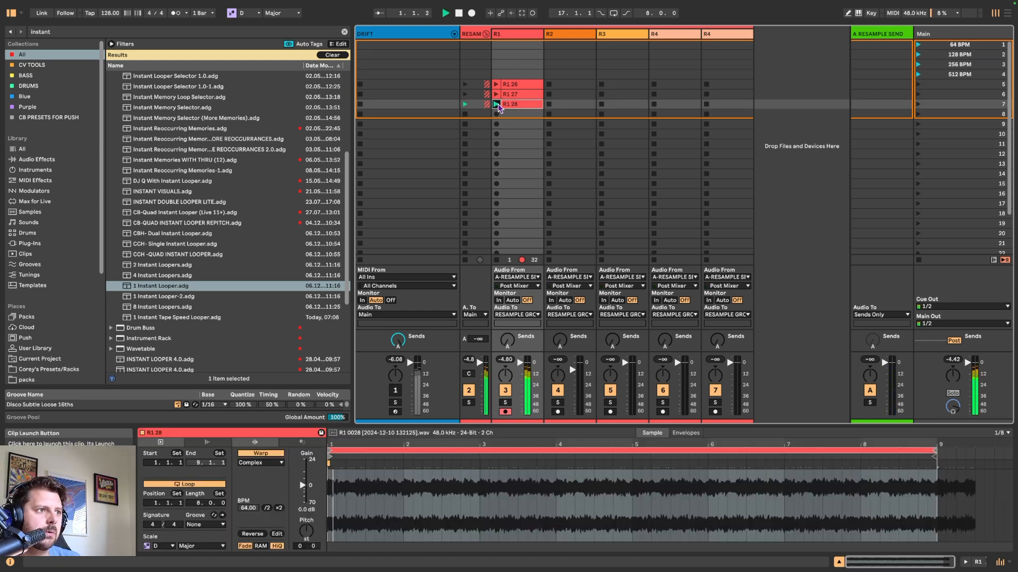
{"action": "left_click", "coordinate": [267, 508]}
{"action": "left_click", "coordinate": [279, 508]}
{"action": "left_click", "coordinate": [279, 508]}
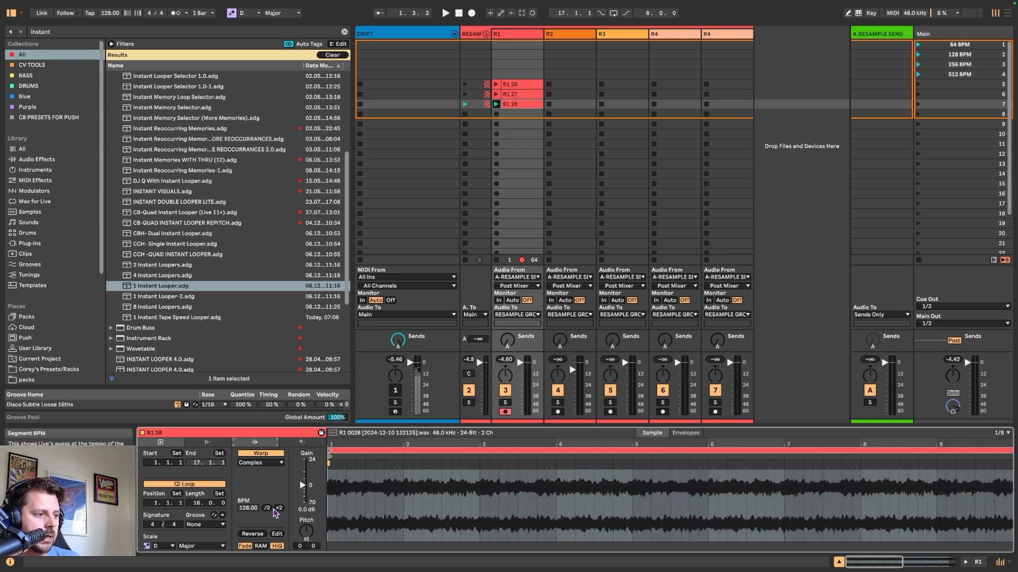
{"action": "key", "text": "space"}
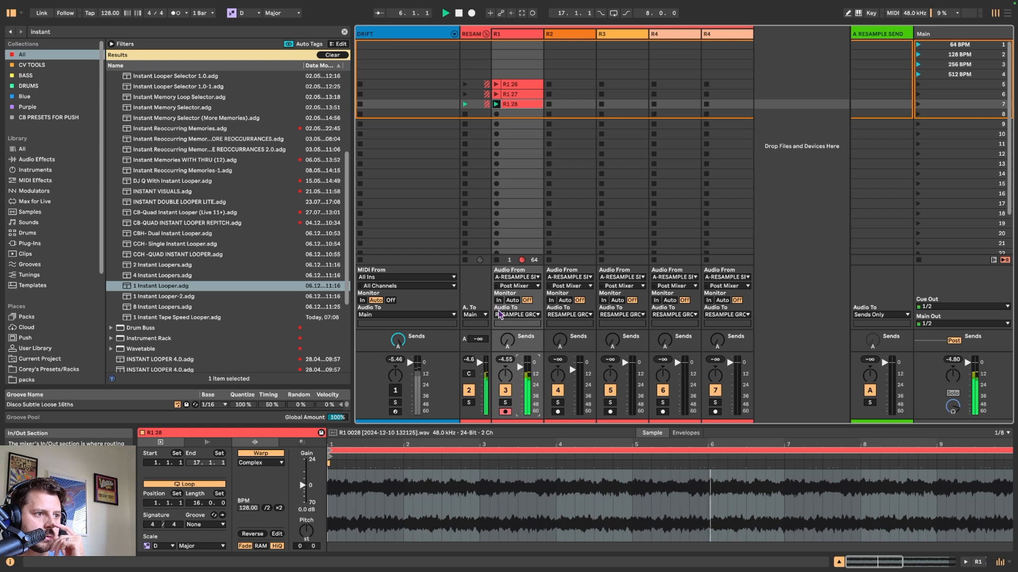
- Move clip R1 27 to R2 and clip R1 26 to R3 in the seventh row, playing both alongside R1 28
{"action": "left_click_drag", "start_coordinate": [509, 94], "coordinate": [549, 106]}
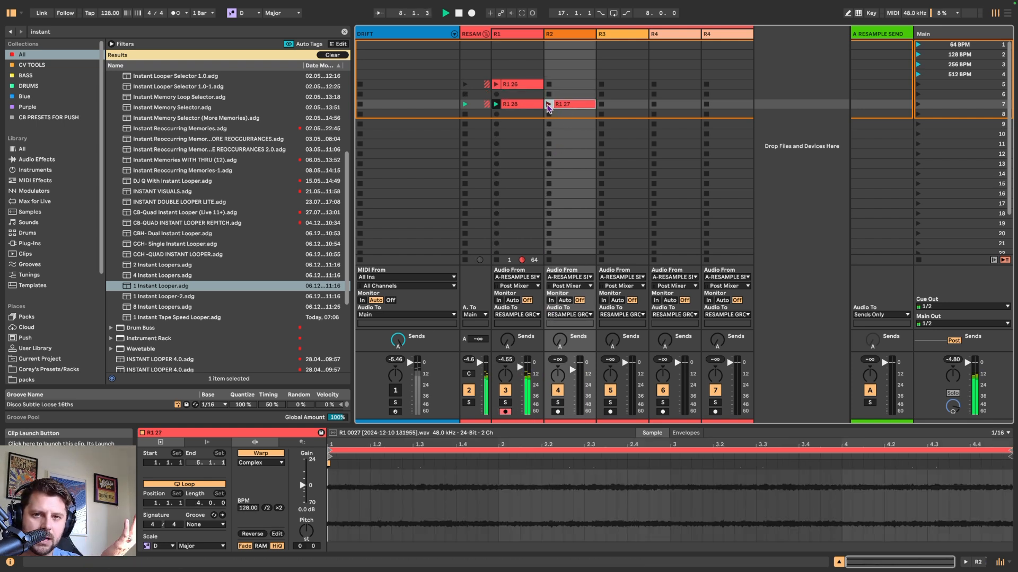
{"action": "left_click", "coordinate": [548, 105]}
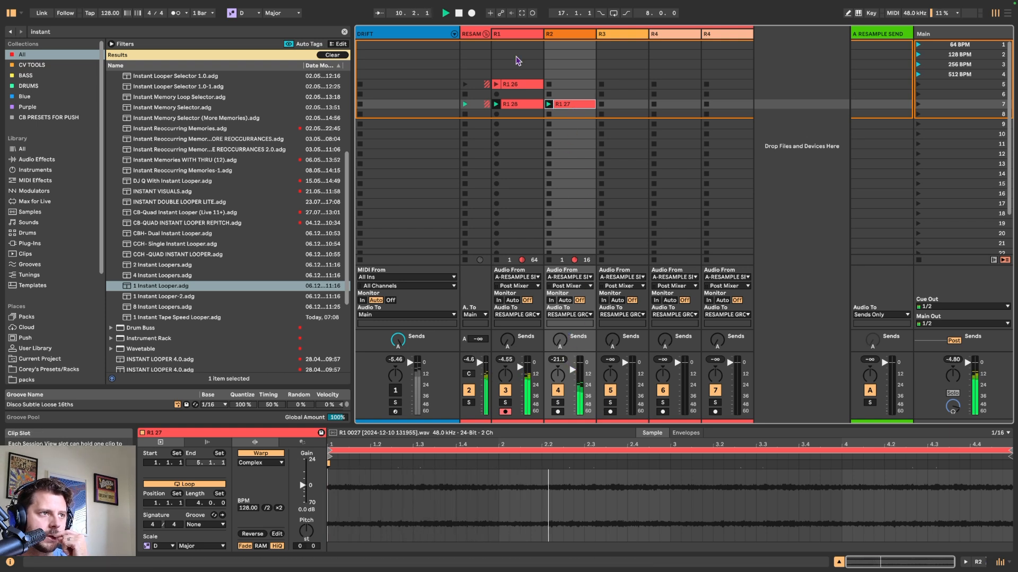
{"action": "left_click_drag", "start_coordinate": [510, 86], "coordinate": [615, 104]}
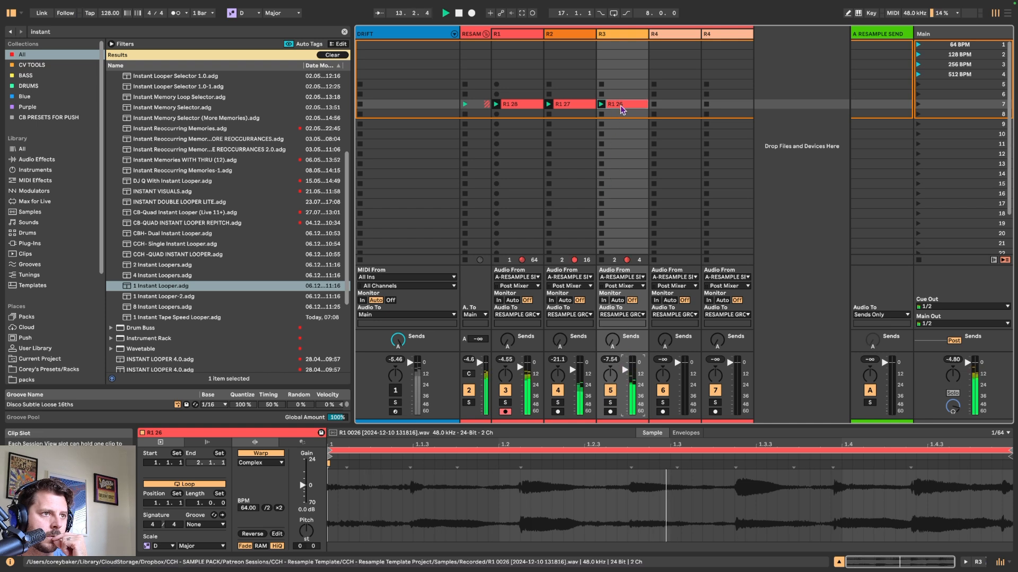
- Transpose the R1 26 clip up 12 semitones and switch it to Beats warping, adjusting the transient loop mode and lowering the transient envelope
{"action": "left_click_drag", "start_coordinate": [306, 532], "coordinate": [305, 503]}
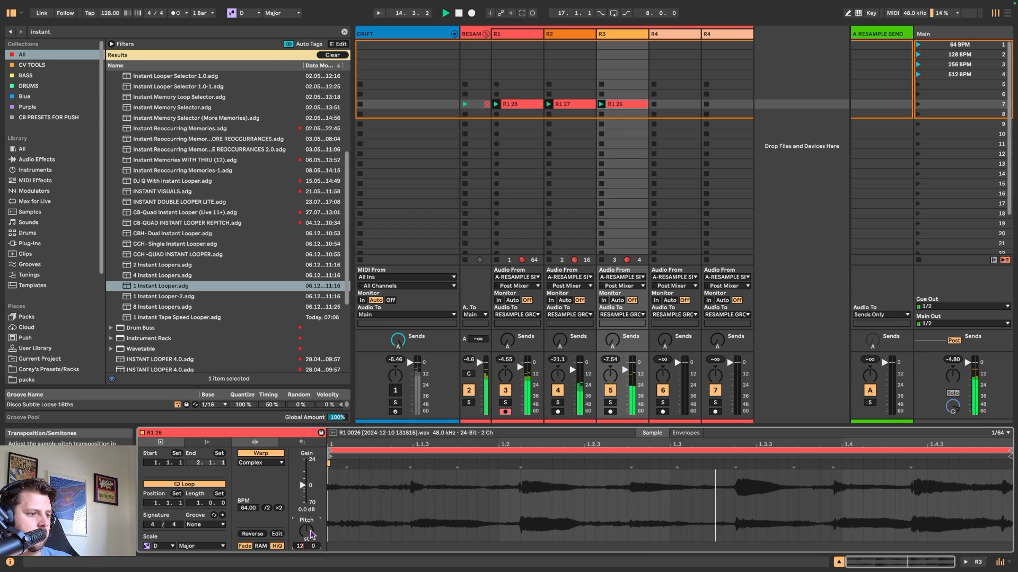
{"action": "left_click", "coordinate": [260, 462]}
{"action": "left_click", "coordinate": [255, 462]}
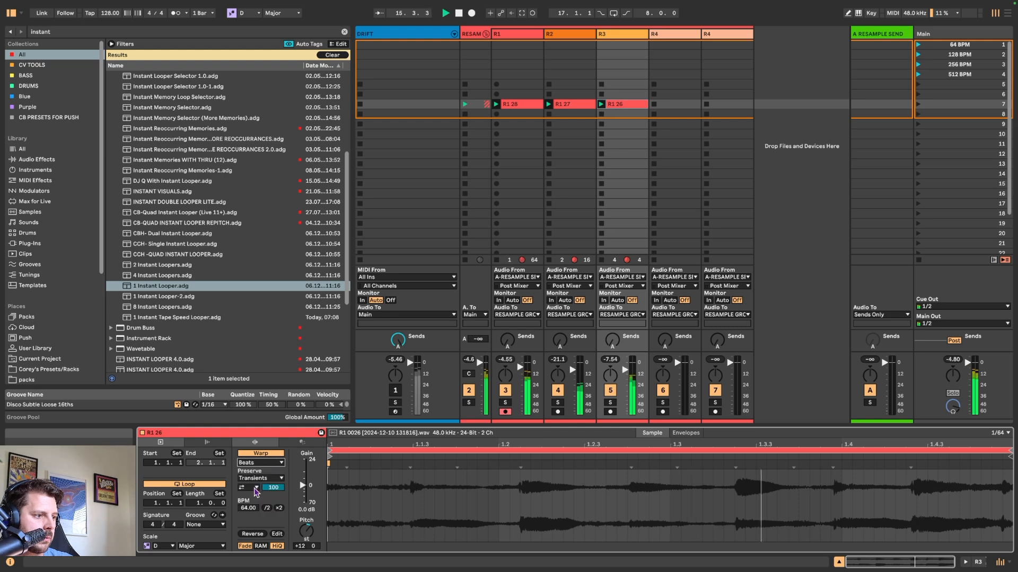
{"action": "left_click", "coordinate": [249, 488]}
{"action": "left_click", "coordinate": [246, 496]}
{"action": "left_click_drag", "start_coordinate": [273, 488], "coordinate": [273, 509]}
- Copy DRIFT's first CBH reverb-delay rack to R3 and set VERB 54%, reverb TIME 2.59 s, DELAY 41 and delay TIME 37
{"action": "double_click", "coordinate": [424, 35]}
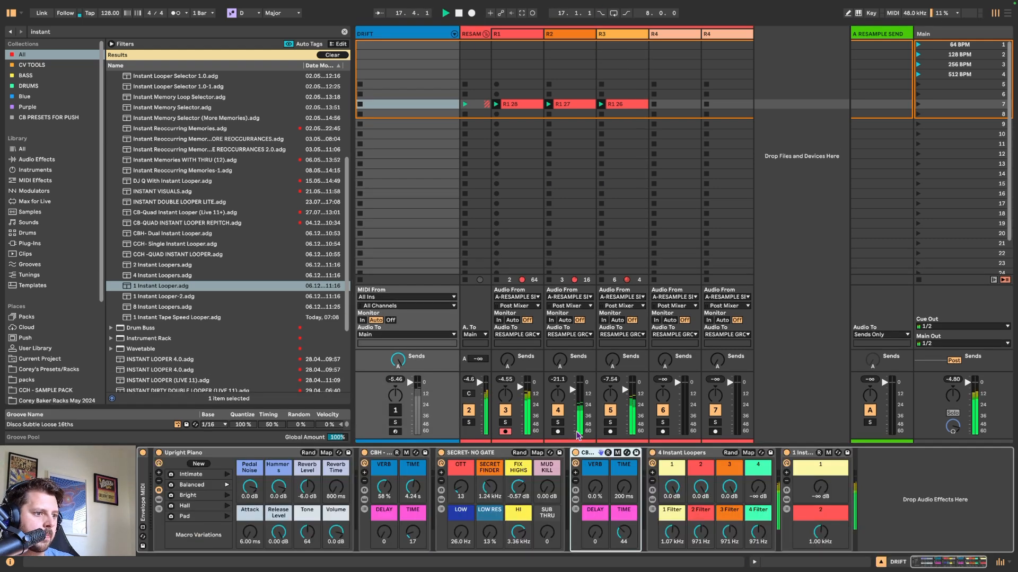
{"action": "left_click", "coordinate": [621, 124]}
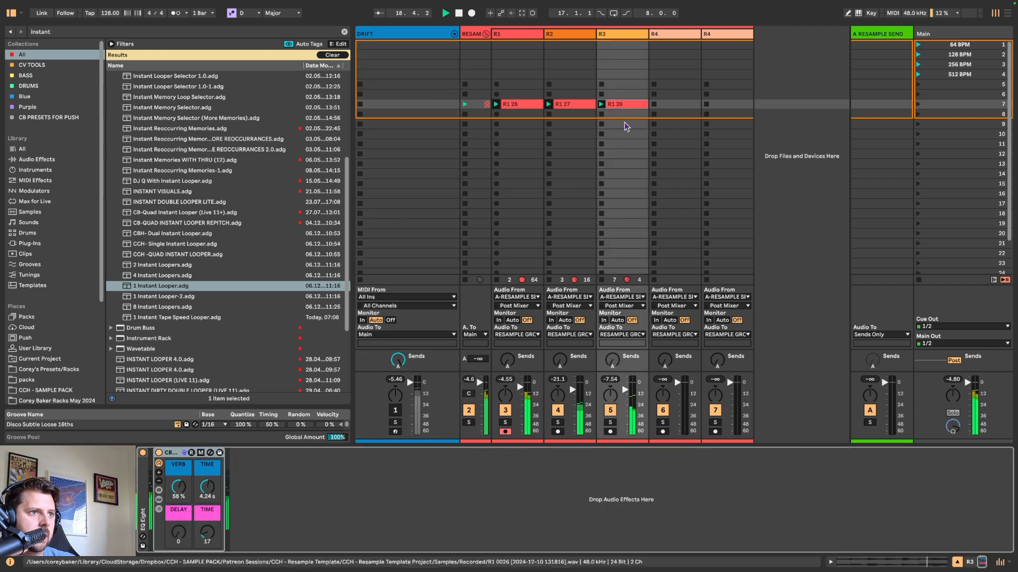
{"action": "left_click_drag", "start_coordinate": [182, 489], "coordinate": [207, 497]}
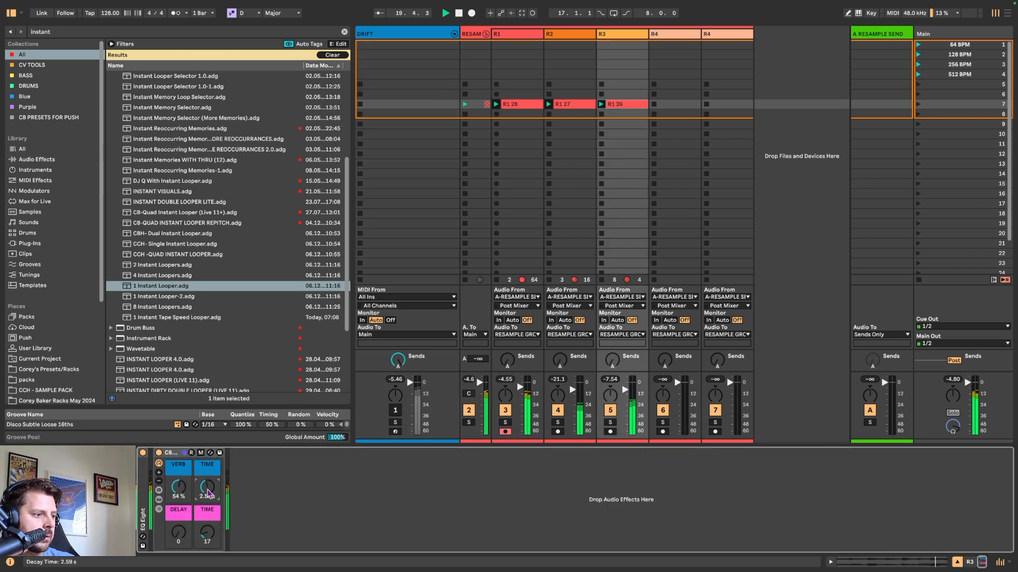
{"action": "left_click_drag", "start_coordinate": [178, 533], "coordinate": [208, 540]}
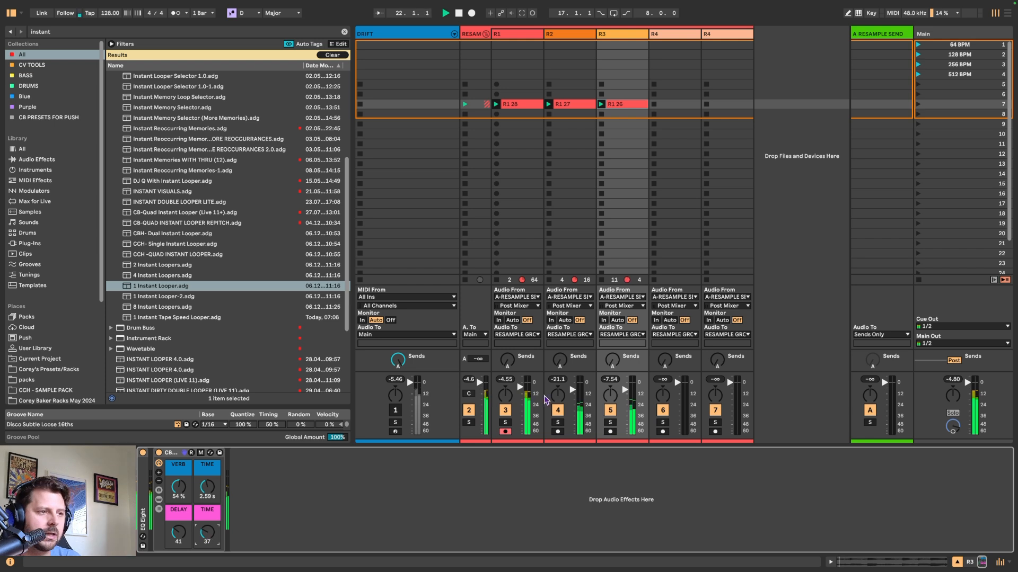
- Fade out the Main volume, stop playback, and lower loopers 1, 2 and 3 on DRIFT to -inf dB
{"action": "left_click", "coordinate": [978, 390]}
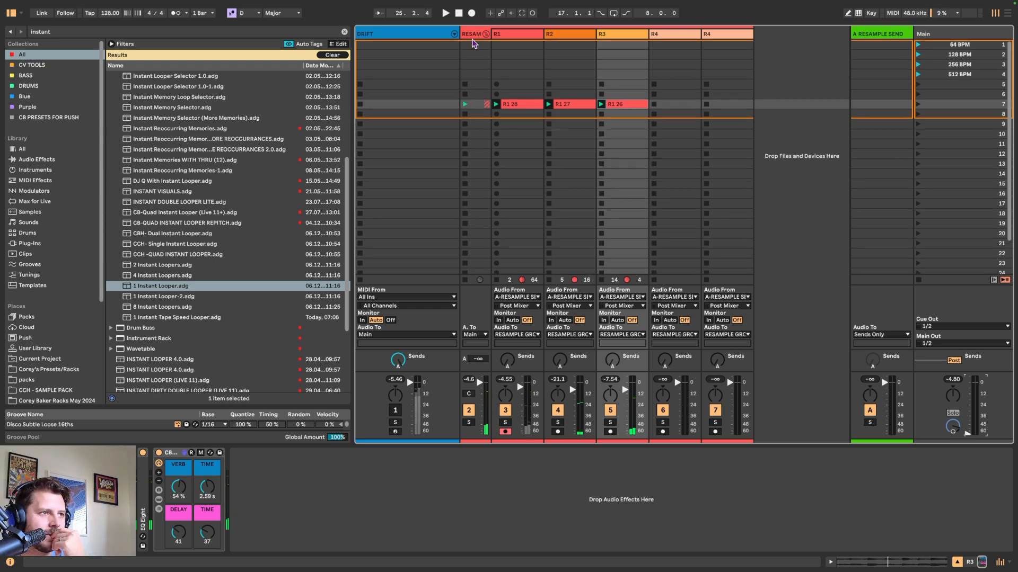
{"action": "left_click", "coordinate": [430, 39]}
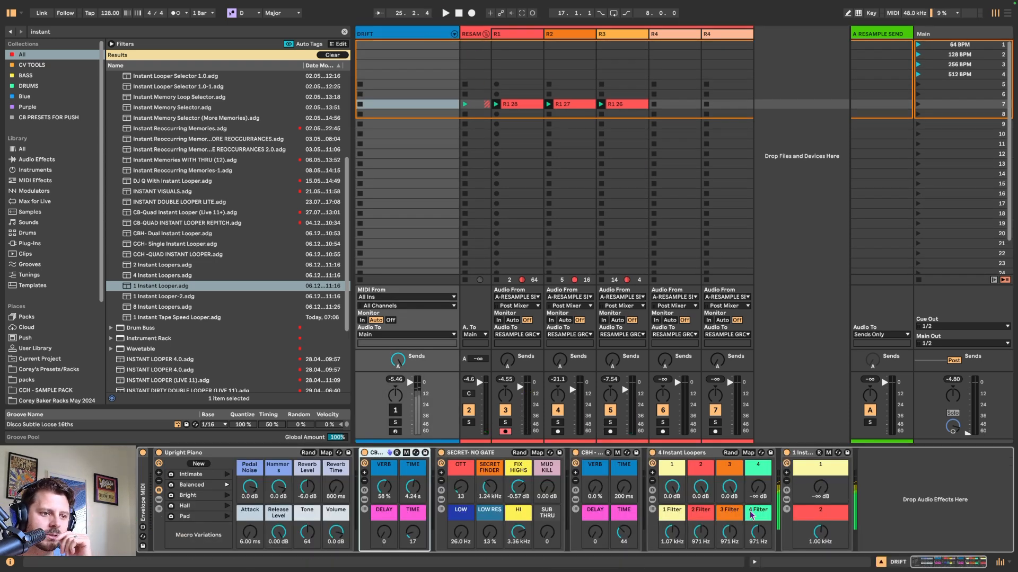
{"action": "left_click_drag", "start_coordinate": [672, 477], "coordinate": [672, 530]}
{"action": "left_click_drag", "start_coordinate": [694, 488], "coordinate": [701, 524]}
{"action": "left_click_drag", "start_coordinate": [727, 487], "coordinate": [729, 494]}
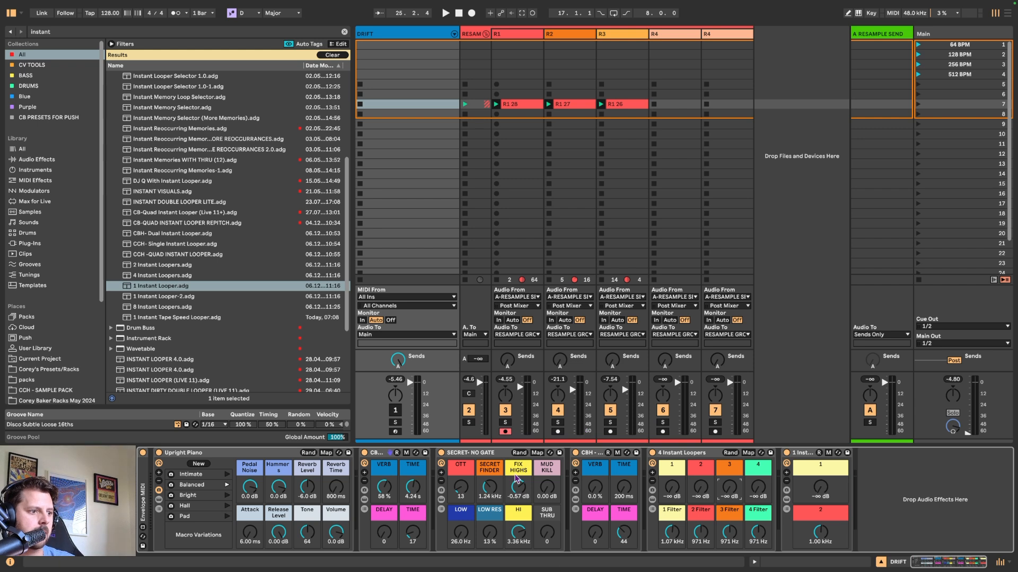
- Delete the SECRET- NO GATE rack and second CBH rack from DRIFT, and set the remaining CBH rack to VERB 21%, TIME 921 ms
{"action": "left_click", "coordinate": [492, 455]}
{"action": "key", "text": "Delete"}
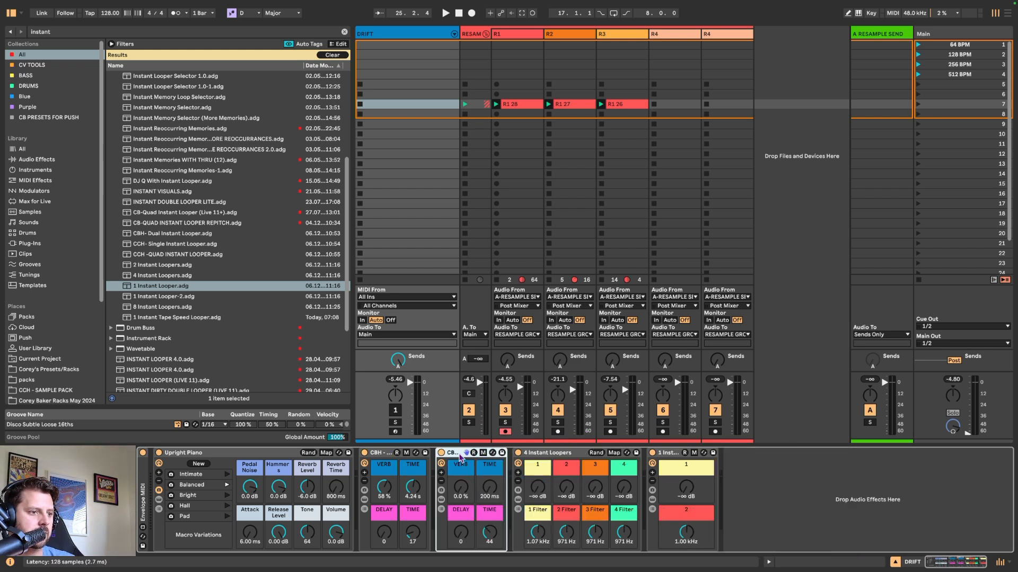
{"action": "key", "text": "Delete"}
{"action": "left_click_drag", "start_coordinate": [384, 487], "coordinate": [385, 490]}
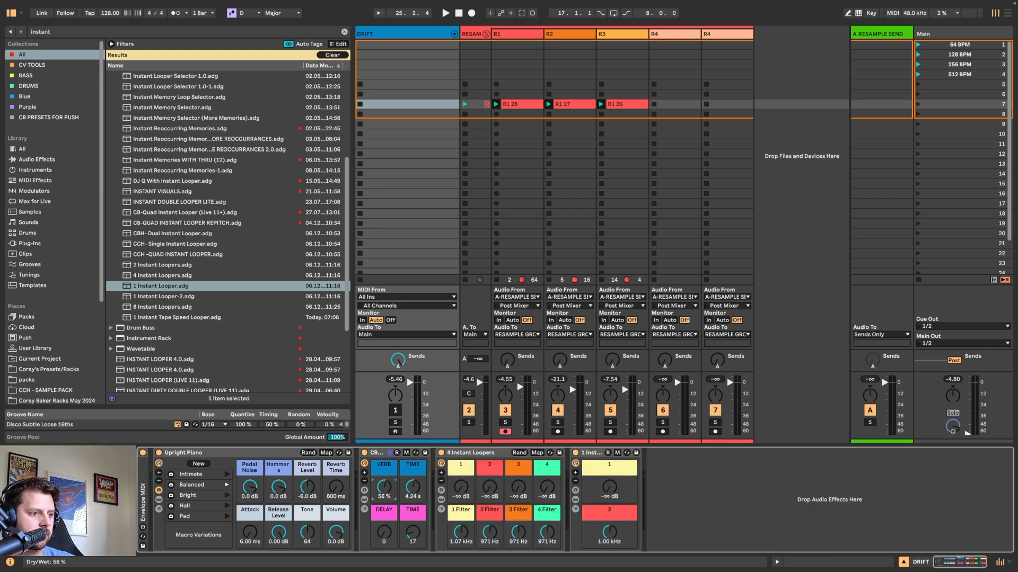
- Search the browser for "dr" and replace the Upright Piano with the Drift instrument on the DRIFT track
{"action": "left_click", "coordinate": [268, 454]}
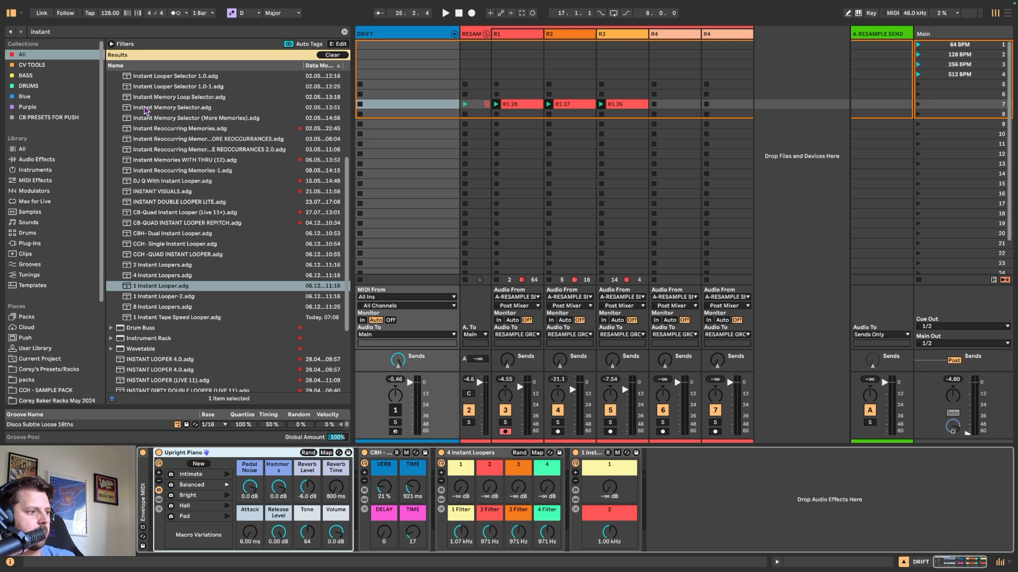
{"action": "key", "text": "super+f"}
{"action": "type", "text": "dr"}
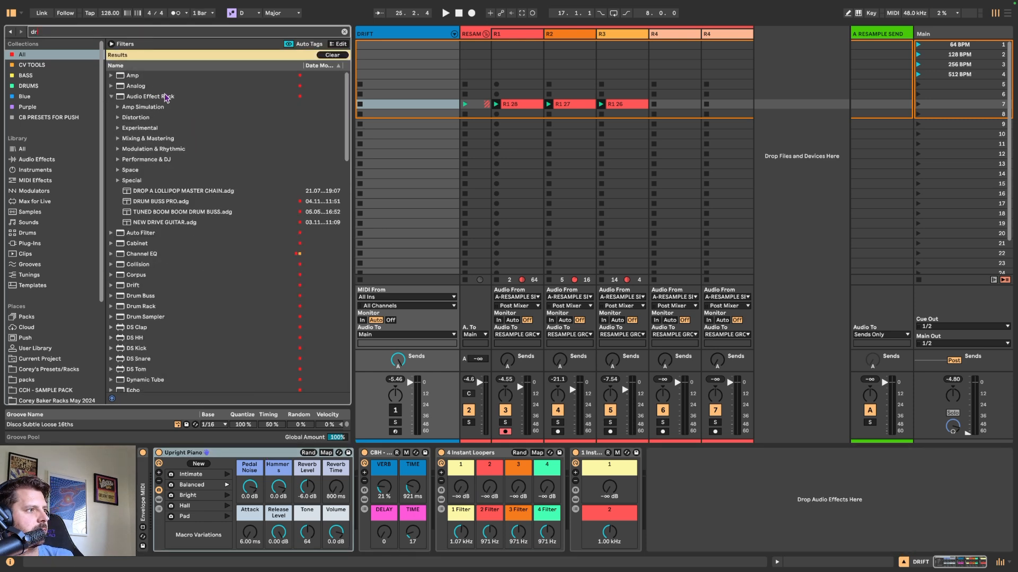
{"action": "left_click", "coordinate": [138, 287]}
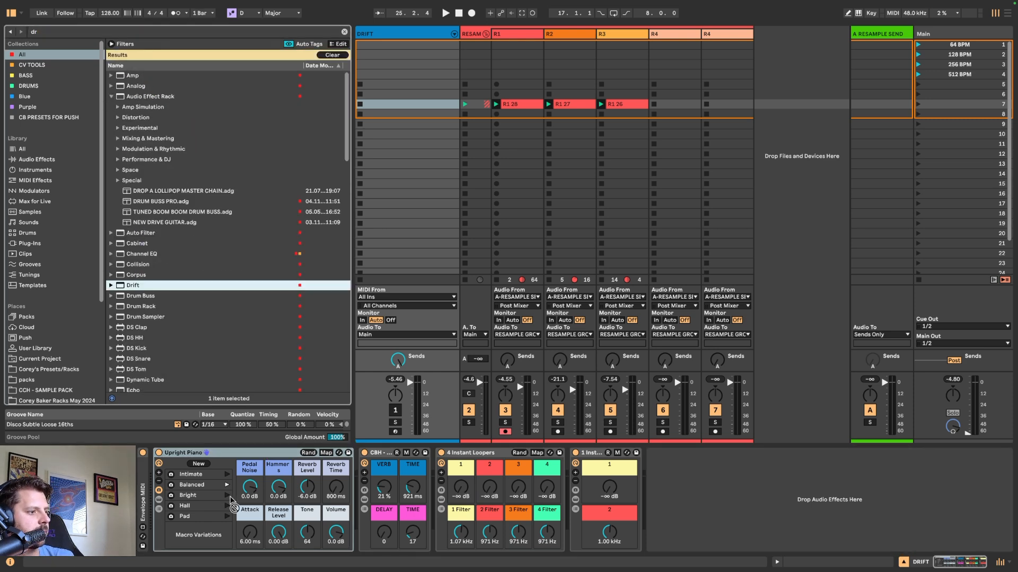
{"action": "left_click_drag", "start_coordinate": [137, 297], "coordinate": [199, 456]}
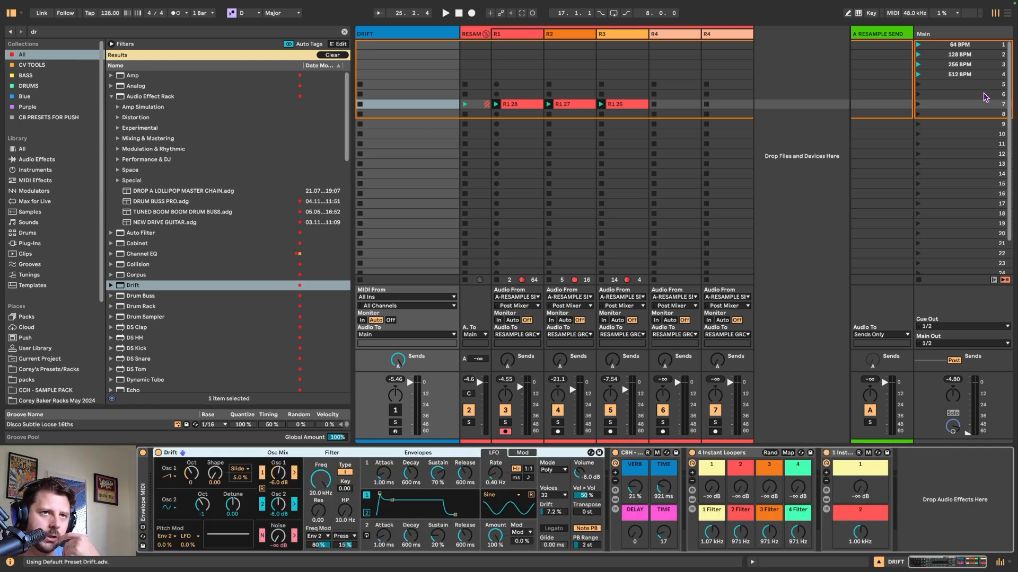
{"action": "left_click", "coordinate": [957, 55]}
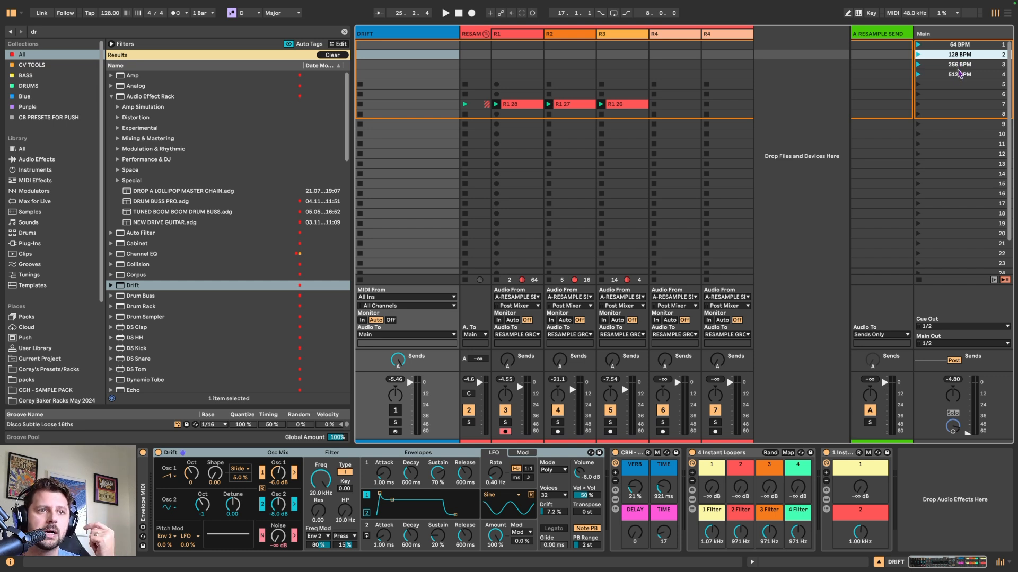
{"action": "left_click", "coordinate": [960, 65]}
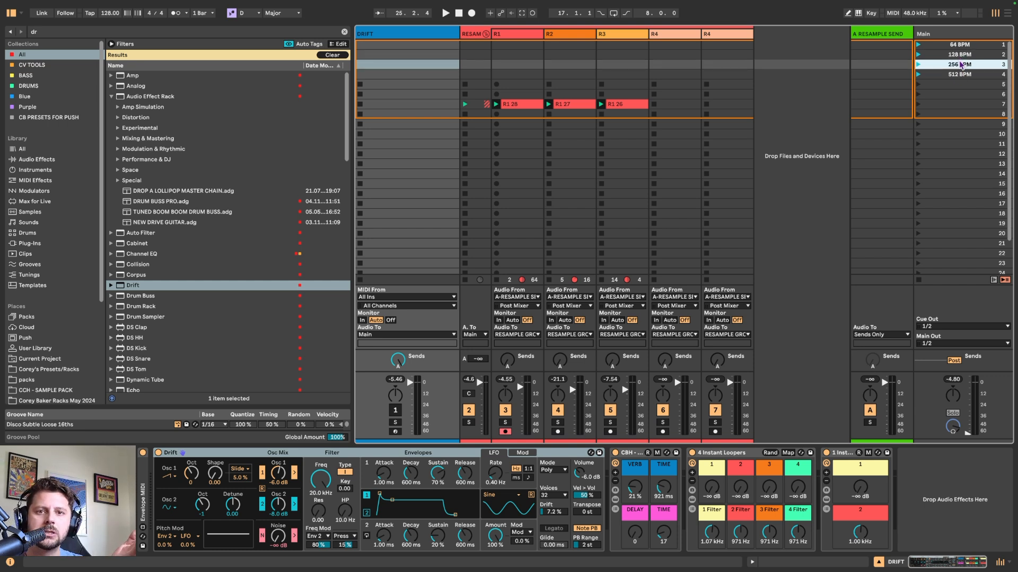
{"action": "left_click", "coordinate": [958, 55]}
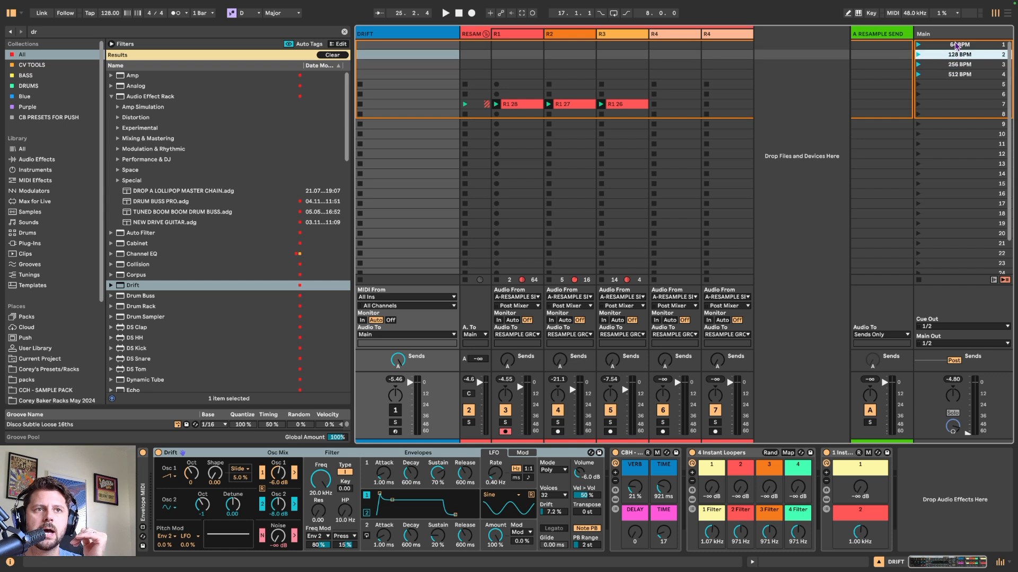
{"action": "left_click", "coordinate": [959, 47]}
{"action": "left_click", "coordinate": [955, 66]}
{"action": "left_click", "coordinate": [955, 76]}
{"action": "left_click", "coordinate": [958, 57]}
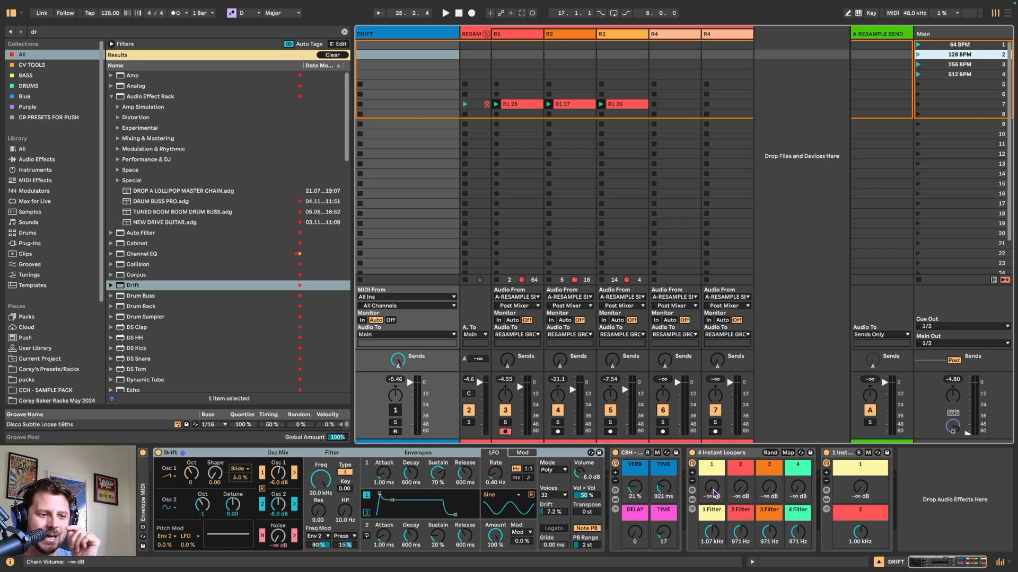
- Raise looper 1 in the 4 Instant Loopers rack to -50.71 dB and return it to -inf dB
{"action": "left_click_drag", "start_coordinate": [713, 495], "coordinate": [713, 493]}
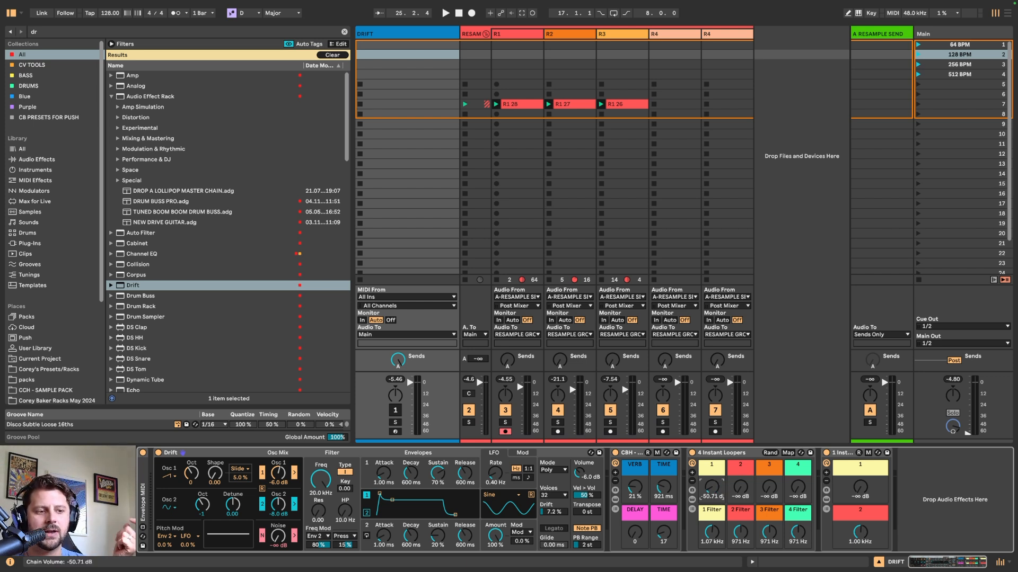
{"action": "left_click_drag", "start_coordinate": [711, 486], "coordinate": [716, 494]}
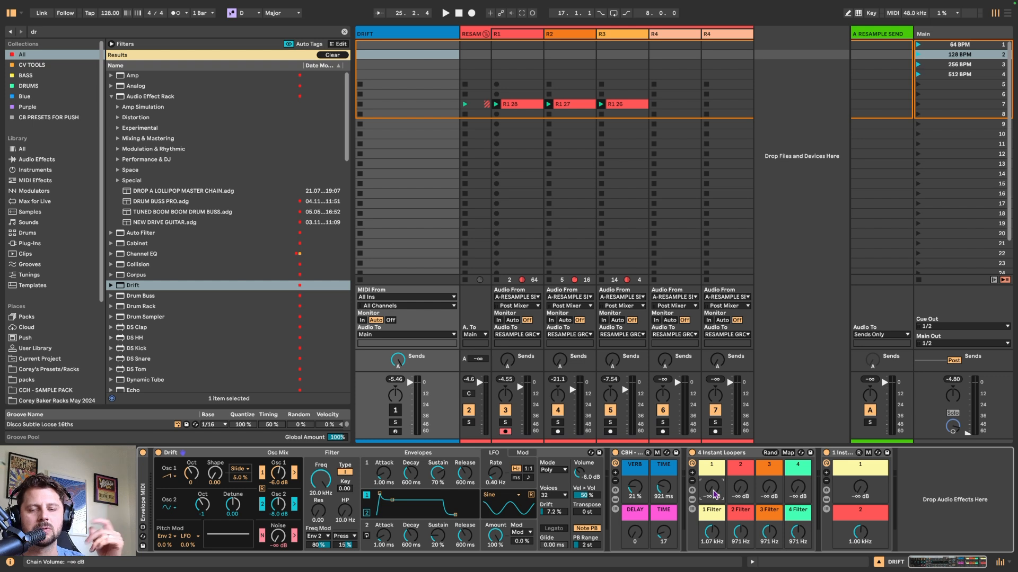